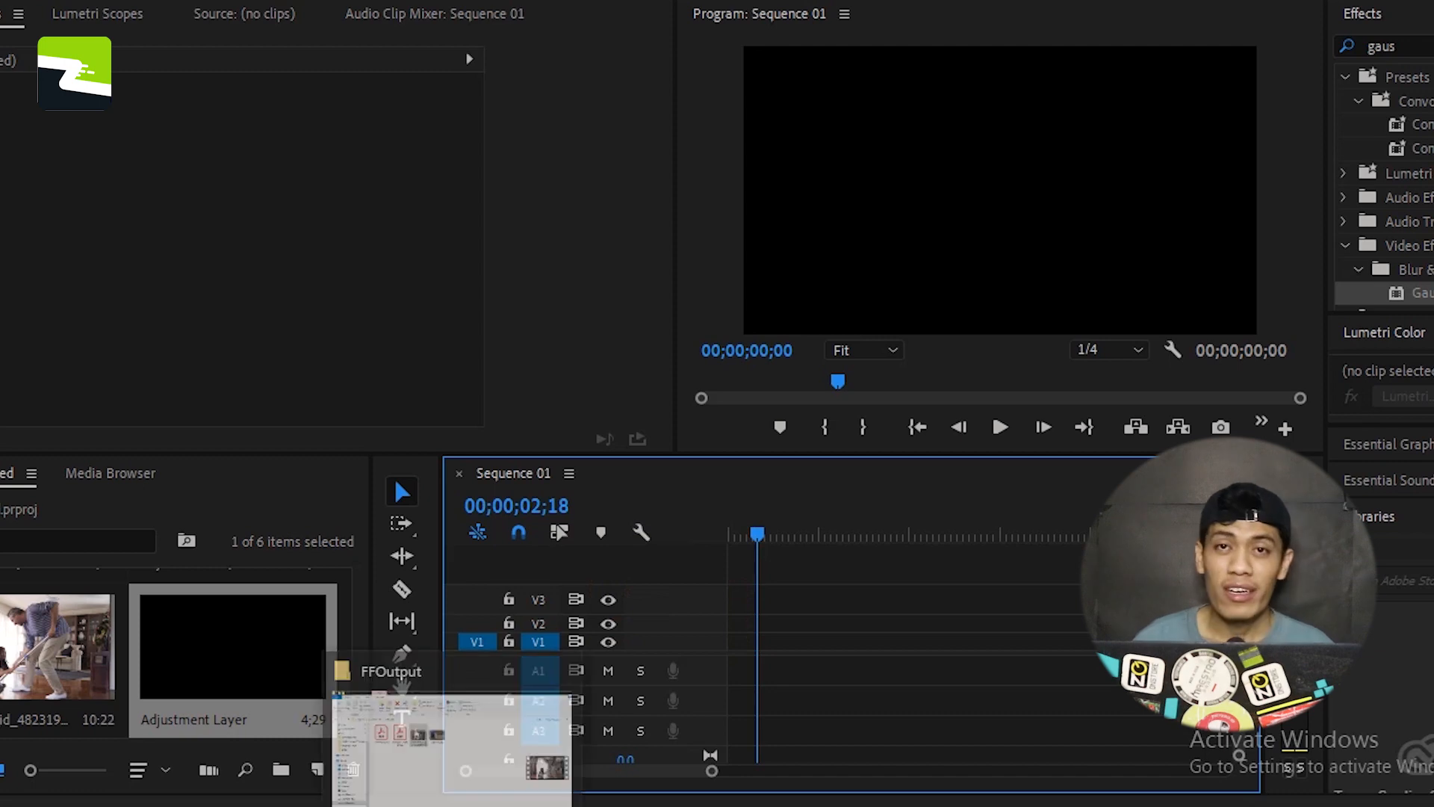
{"action": "left_click", "coordinate": [453, 806]}
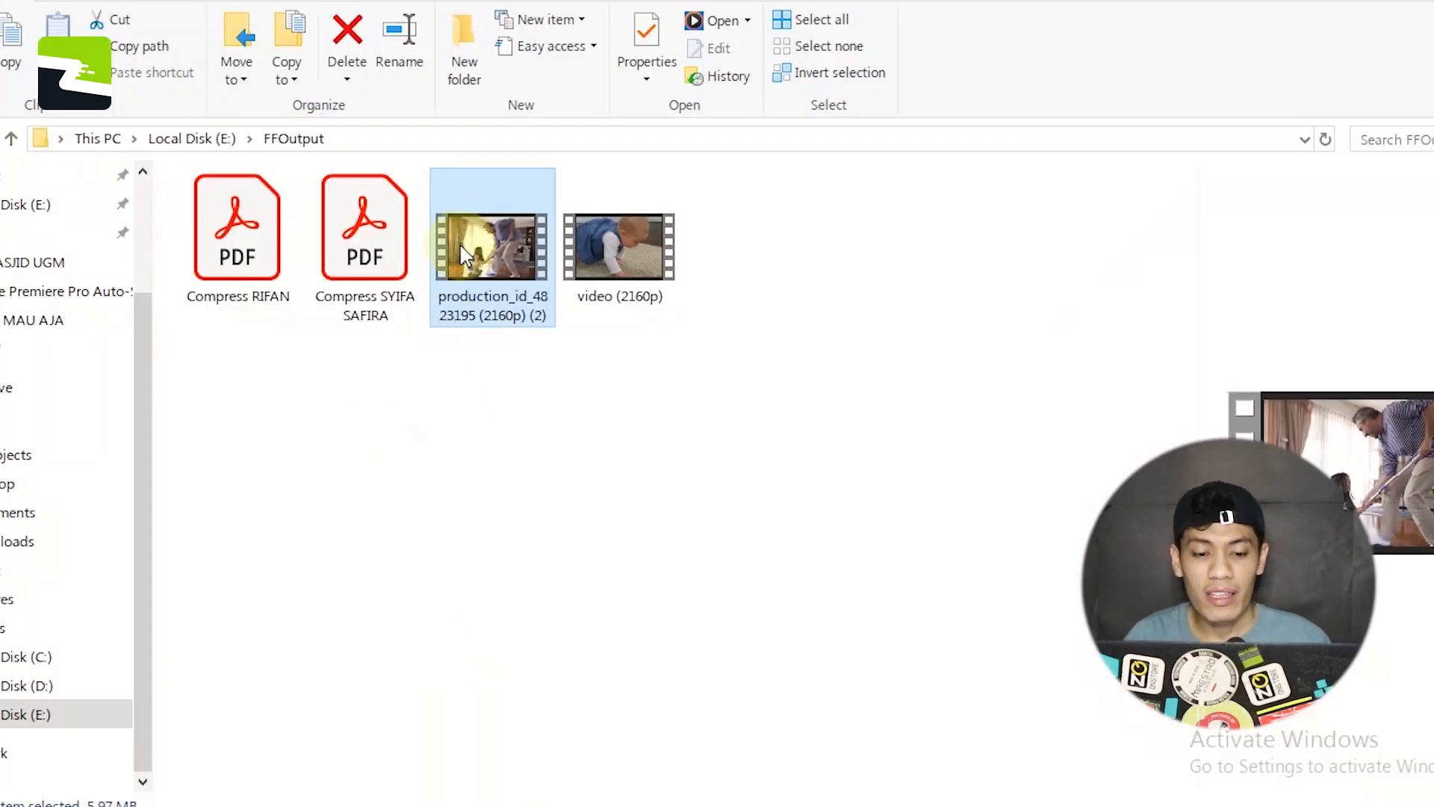
{"action": "left_click_drag", "start_coordinate": [497, 254], "coordinate": [736, 641]}
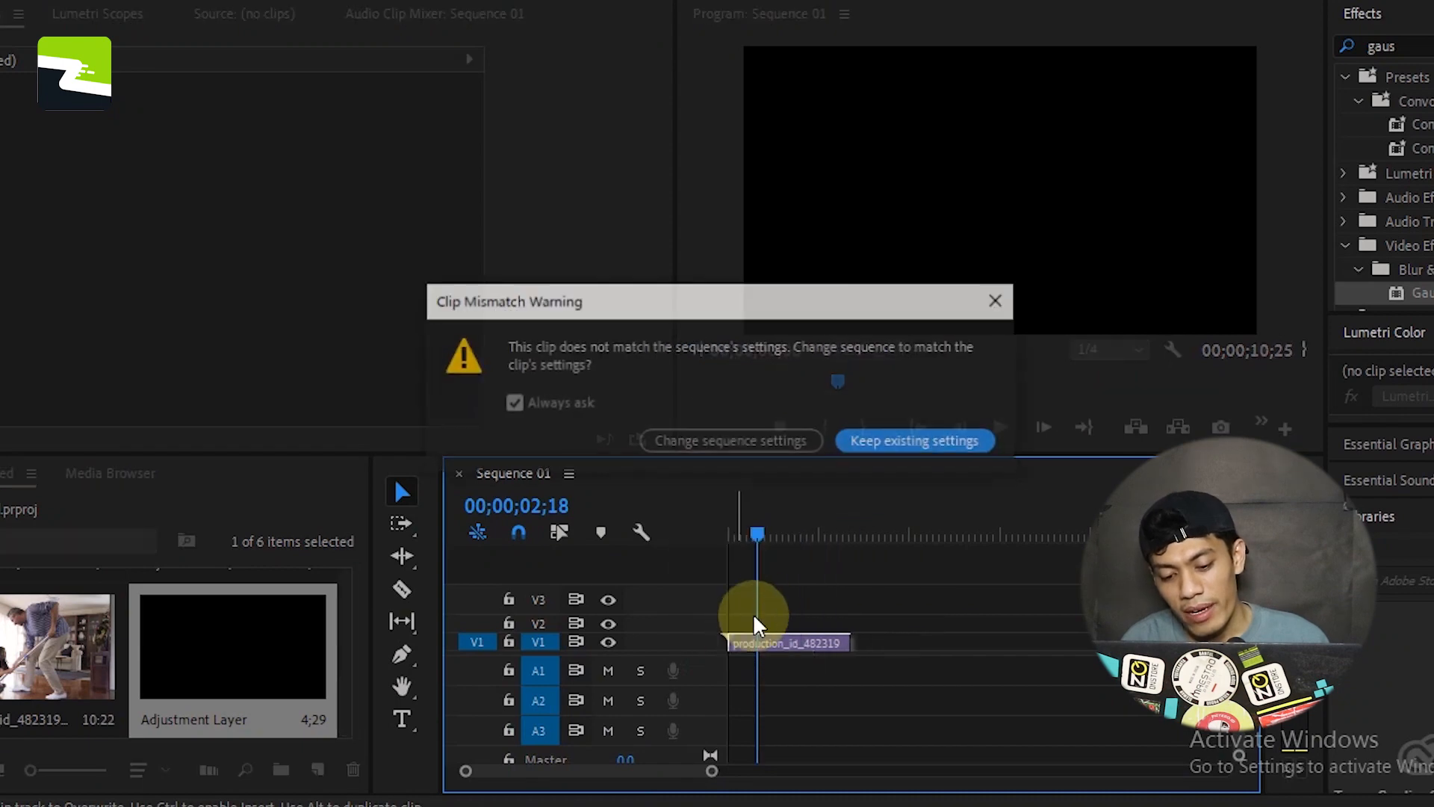
{"action": "left_click", "coordinate": [869, 441]}
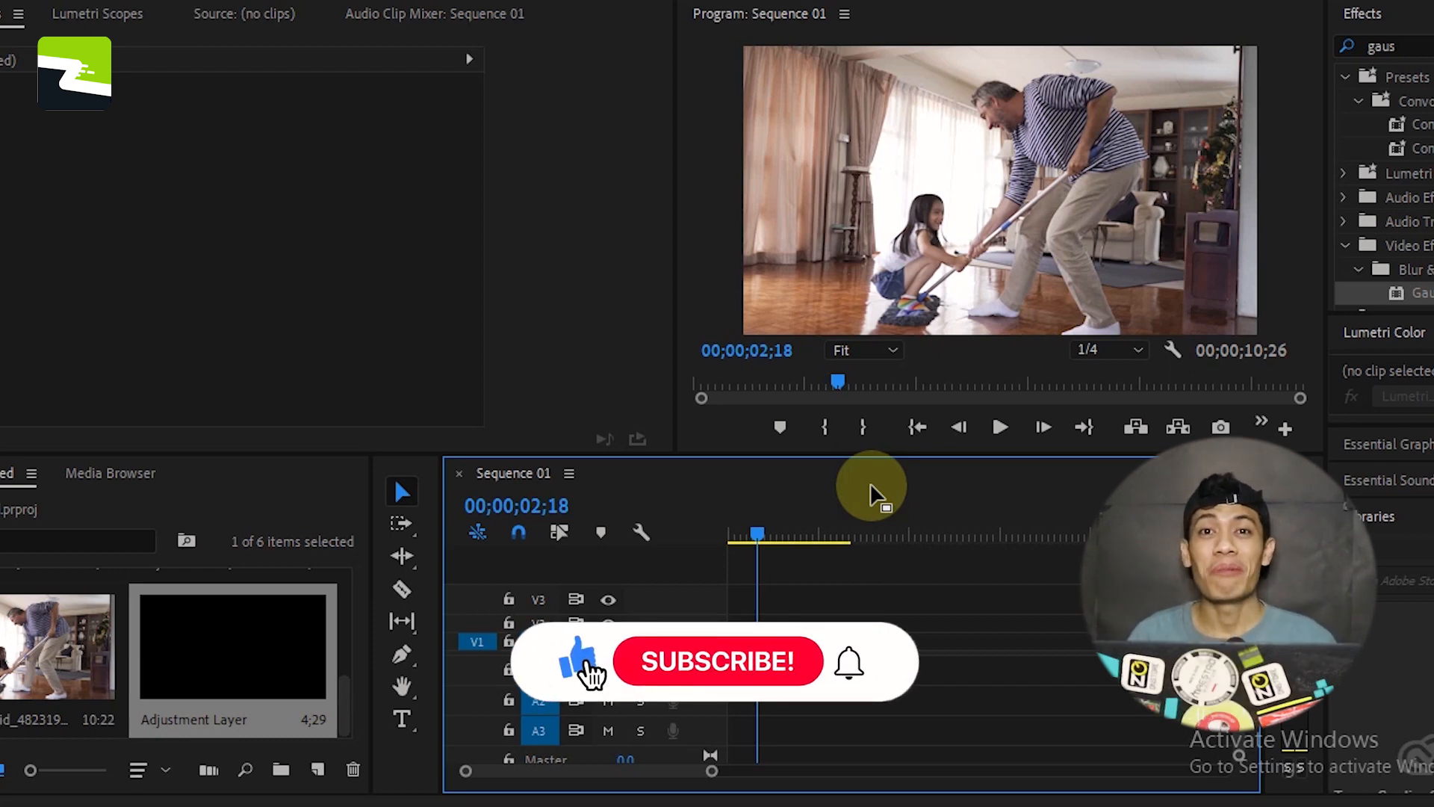
{"action": "left_click_drag", "start_coordinate": [762, 542], "coordinate": [708, 557]}
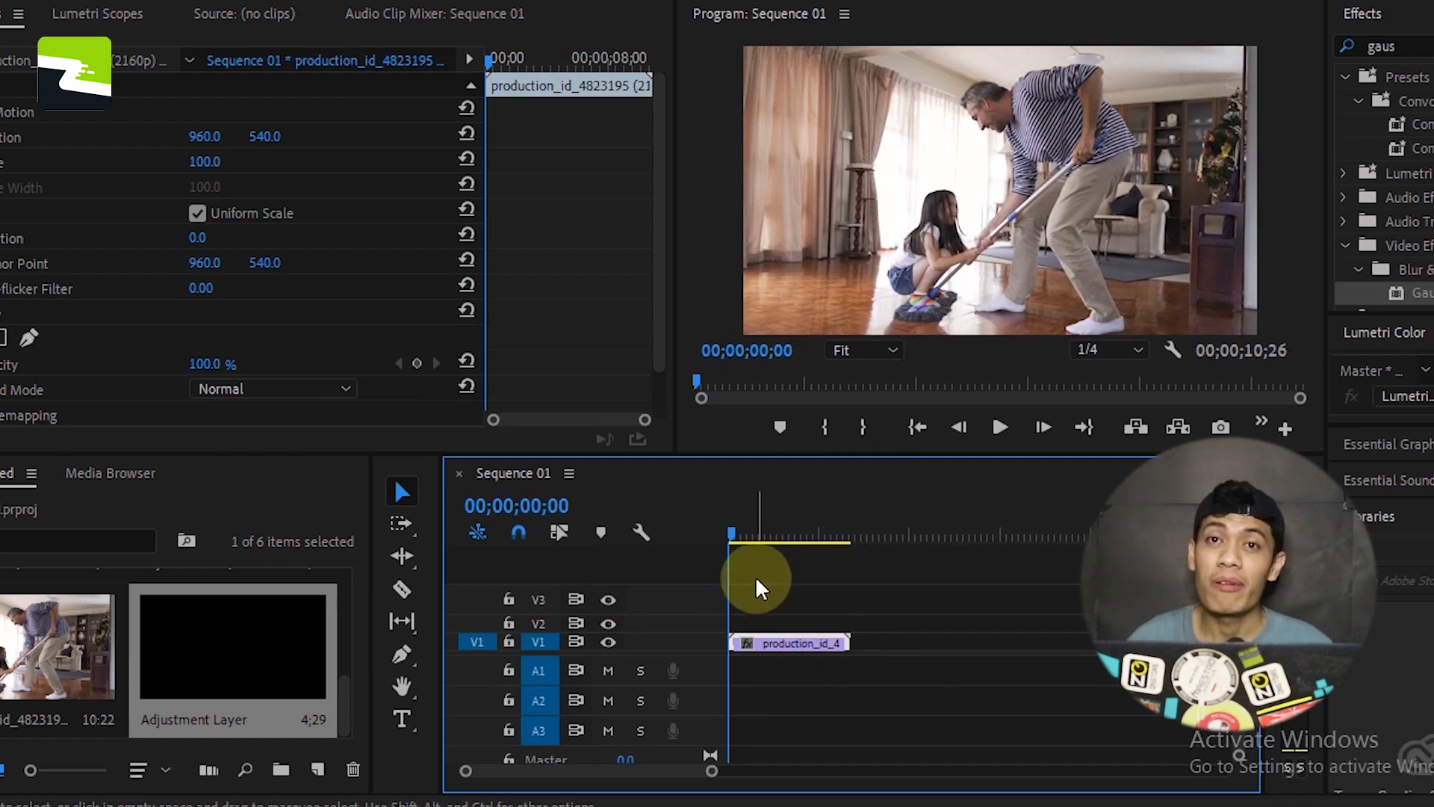
Create a 1920 x 1080, 29.97 fps adjustment layer and place it on V2 above the clip, matching the clip's length
{"action": "left_click", "coordinate": [318, 770]}
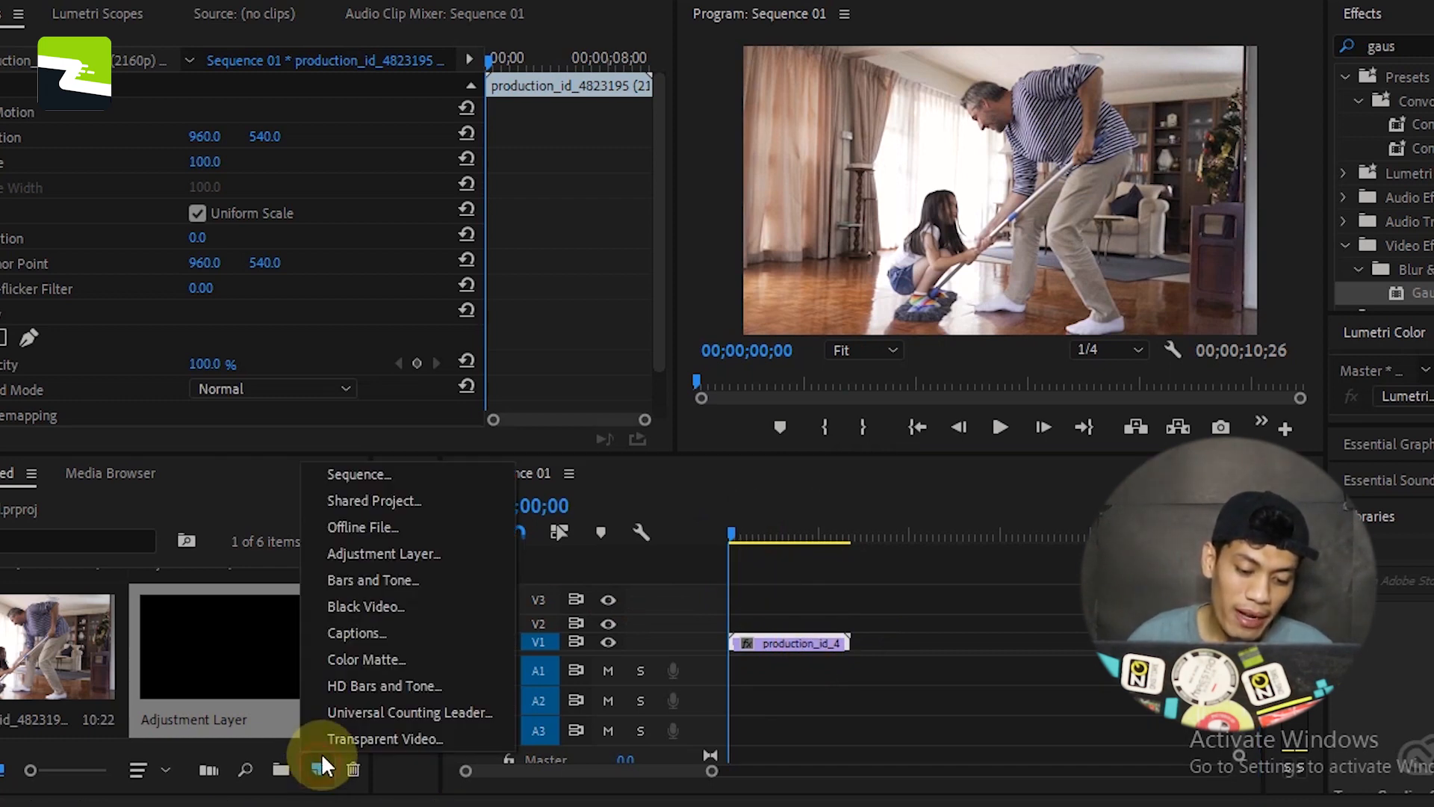
{"action": "left_click", "coordinate": [281, 463]}
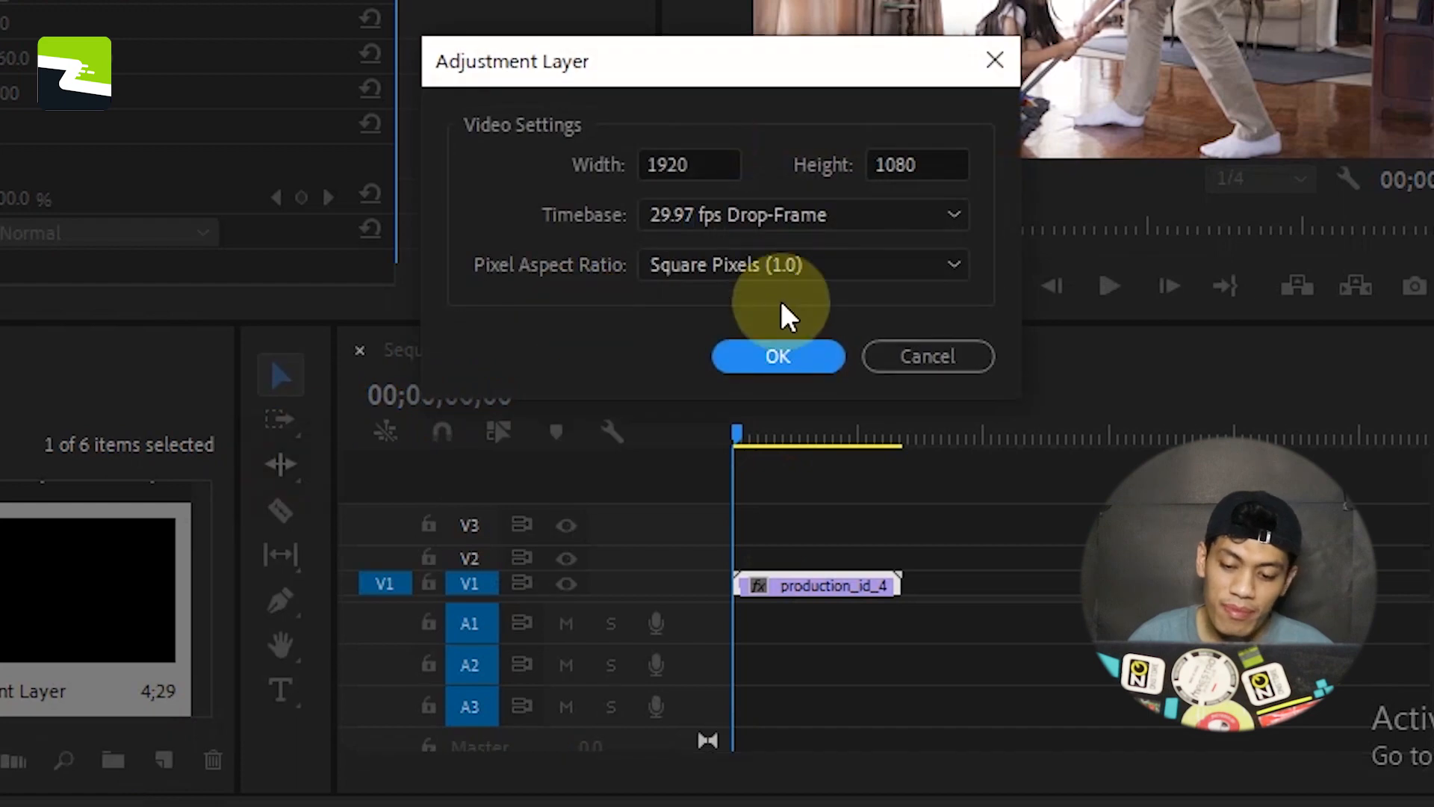
{"action": "left_click", "coordinate": [774, 352]}
{"action": "left_click_drag", "start_coordinate": [191, 661], "coordinate": [934, 642]}
{"action": "left_click", "coordinate": [889, 625]}
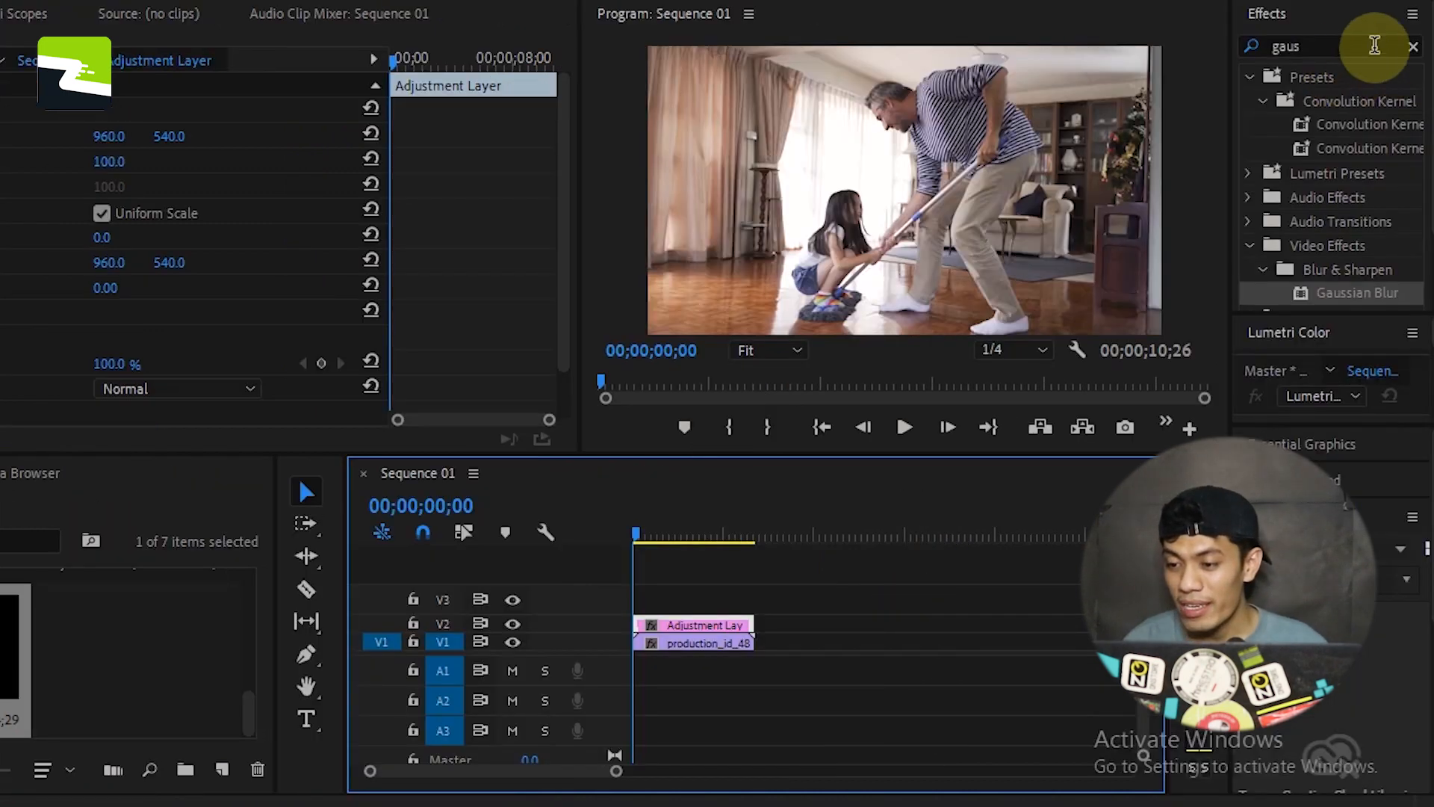
Clear the previous effect search, search for "gauss", and select the Gaussian Blur video effect
{"action": "left_click", "coordinate": [1413, 46]}
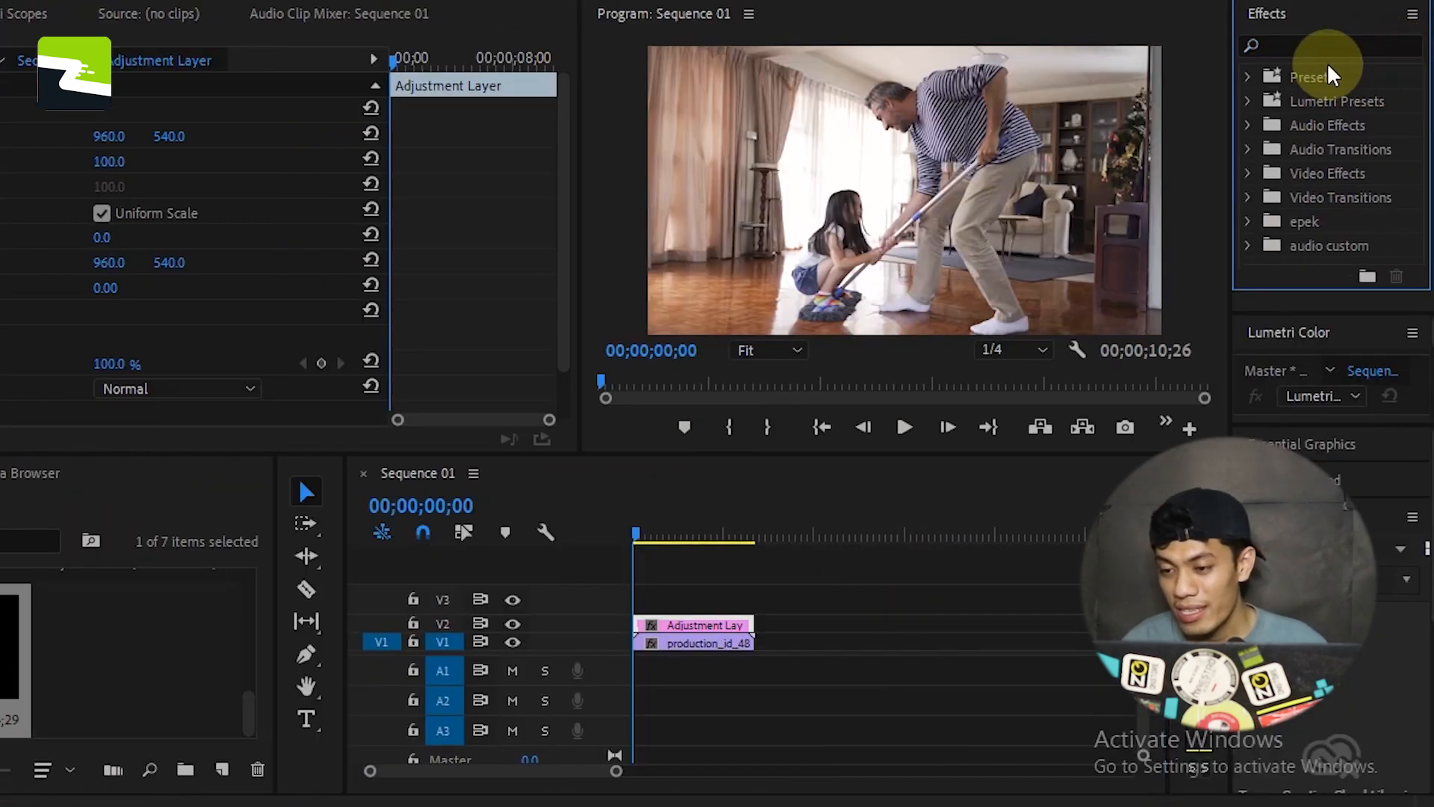
{"action": "left_click", "coordinate": [1304, 45]}
{"action": "type", "text": "gauss"}
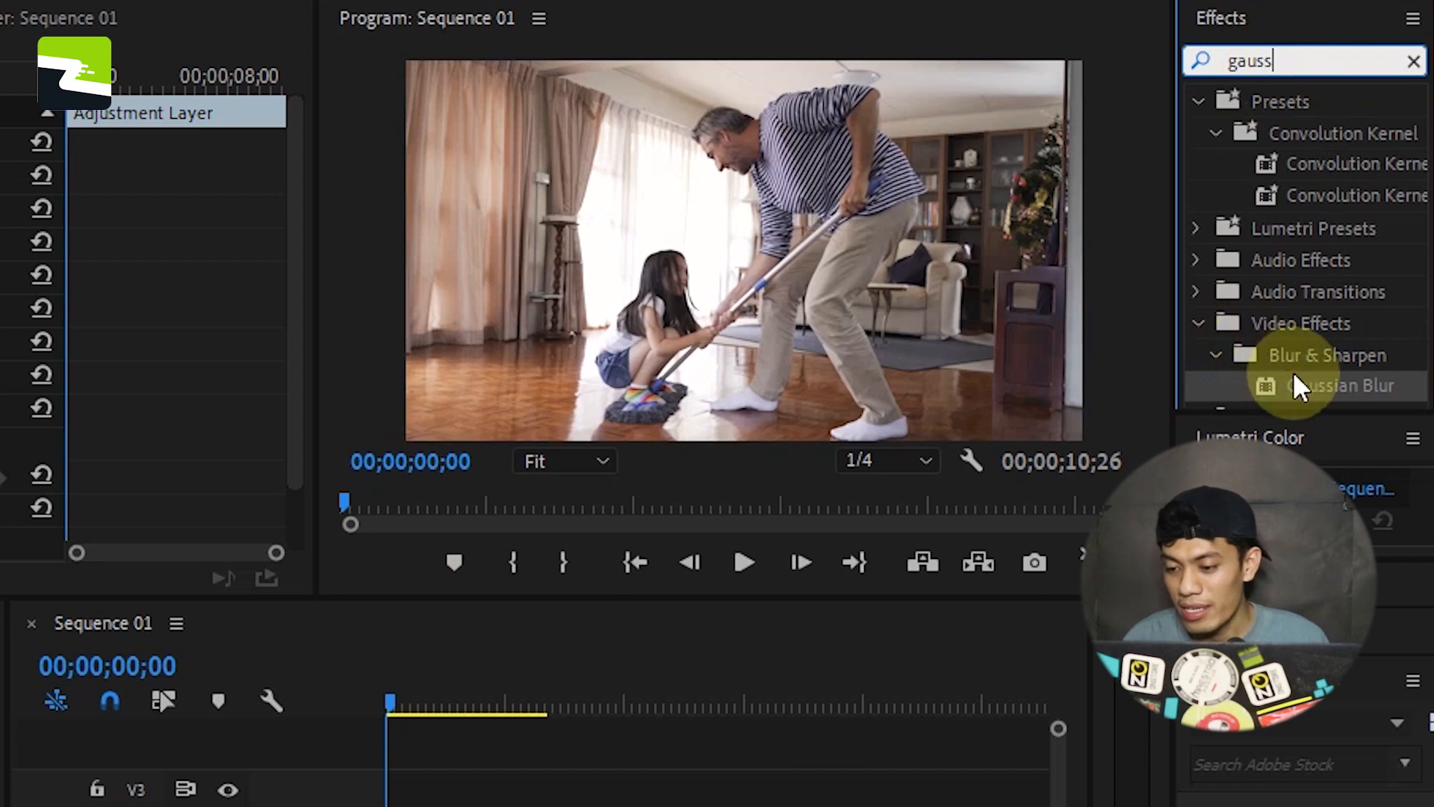
{"action": "left_click", "coordinate": [1293, 377]}
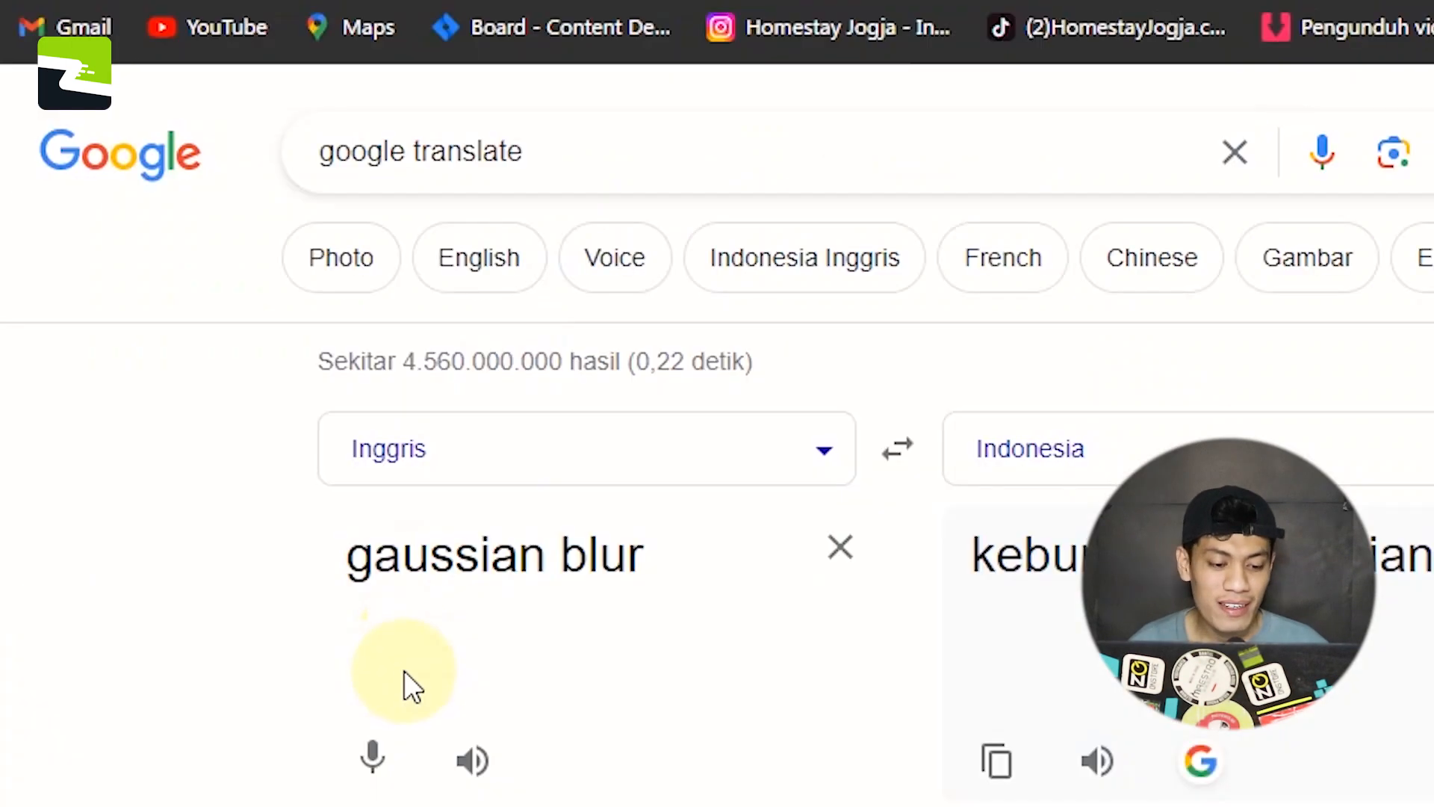
Switch to Google Translate and listen to the English pronunciation of "gaussian blur"
{"action": "left_click", "coordinate": [467, 762]}
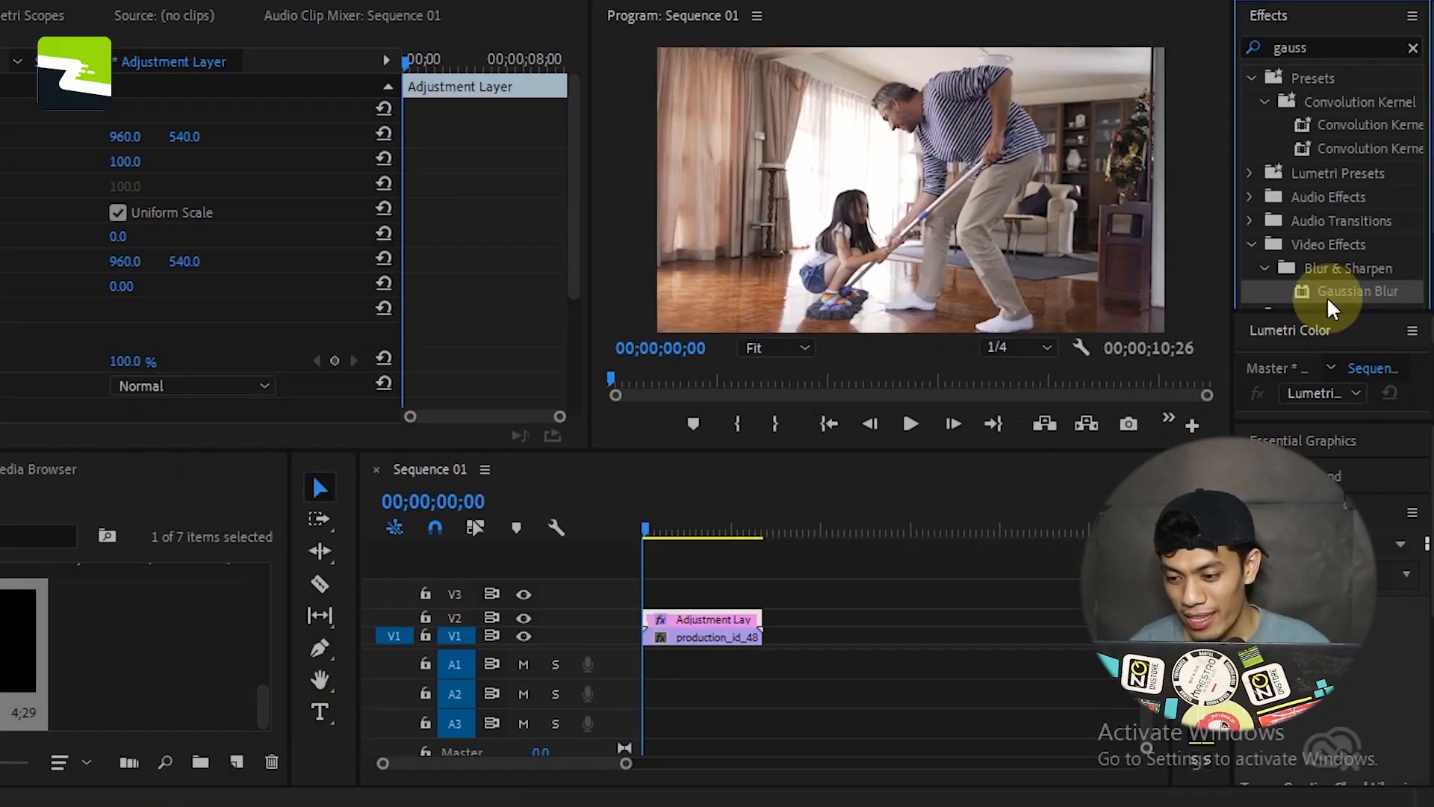
Apply Gaussian Blur to the adjustment layer on V2 and bring its effect settings into view
{"action": "left_click_drag", "start_coordinate": [1328, 300], "coordinate": [707, 621]}
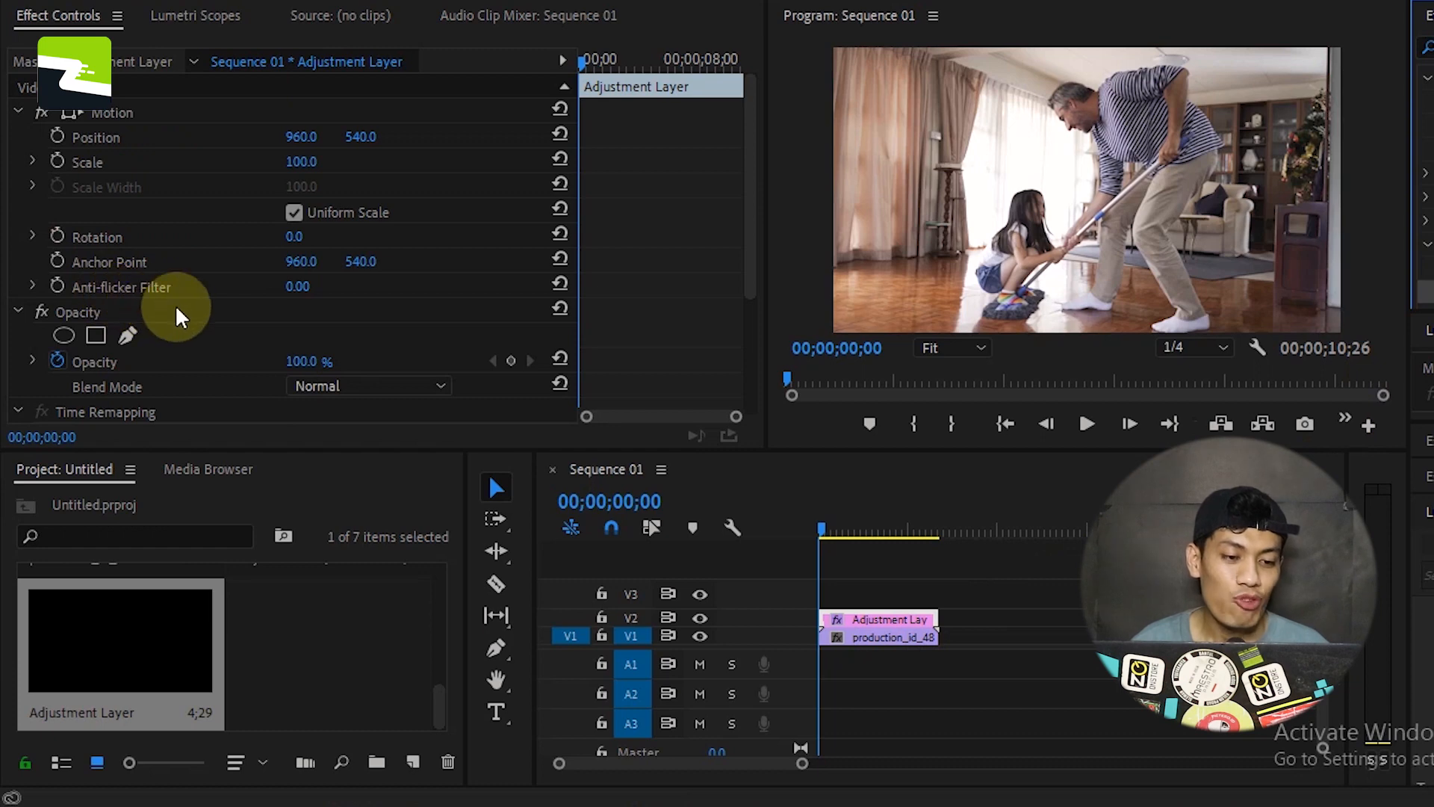
{"action": "scroll", "coordinate": [193, 177], "scroll_direction": "down", "scroll_amount": 2}
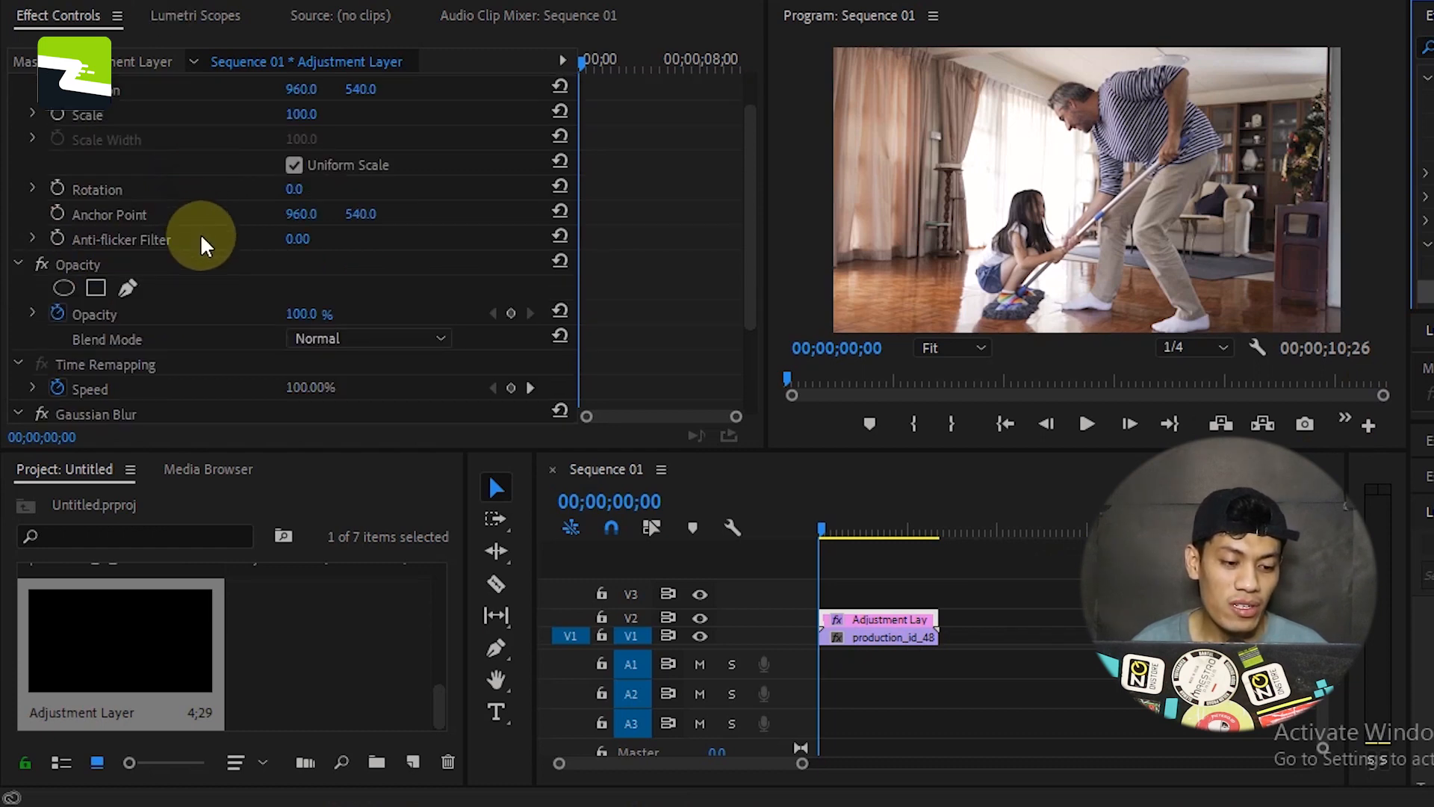
{"action": "scroll", "coordinate": [201, 235], "scroll_direction": "down", "scroll_amount": 2}
{"action": "scroll", "coordinate": [200, 238], "scroll_direction": "down", "scroll_amount": 3}
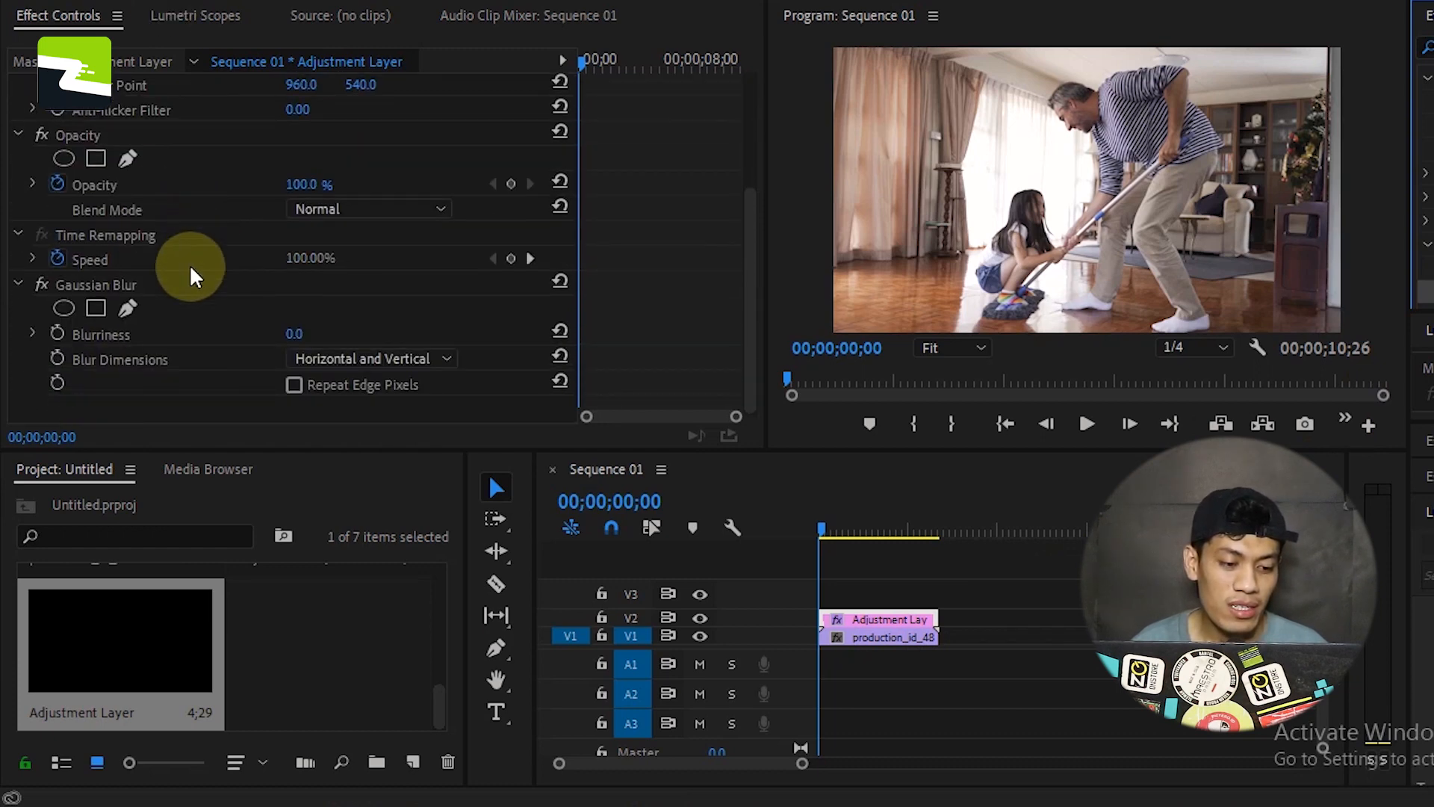
Add an elliptical mask to Gaussian Blur, then shrink and position it as a small circle around the girl's head
{"action": "left_click", "coordinate": [64, 307]}
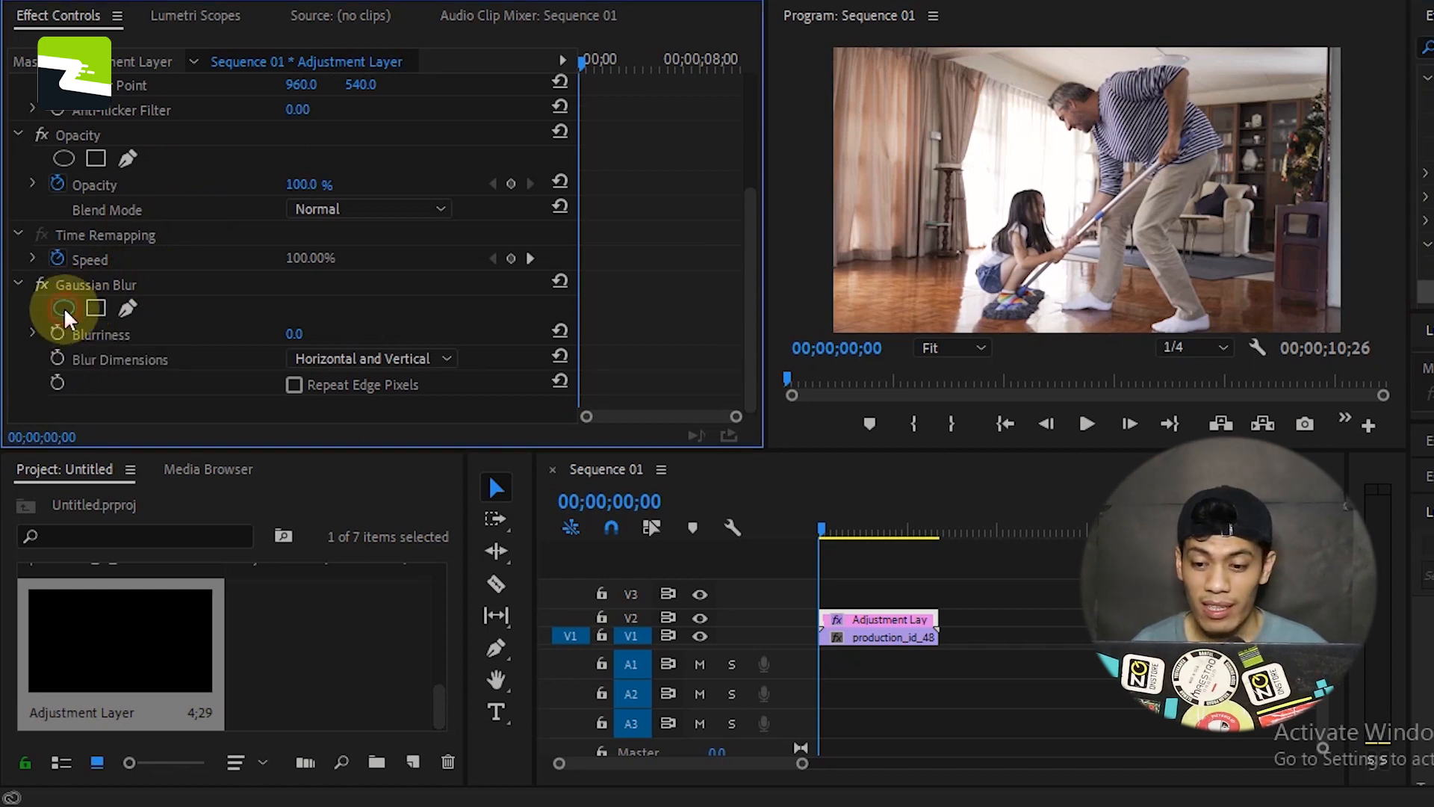
{"action": "left_click_drag", "start_coordinate": [1067, 194], "coordinate": [1031, 209]}
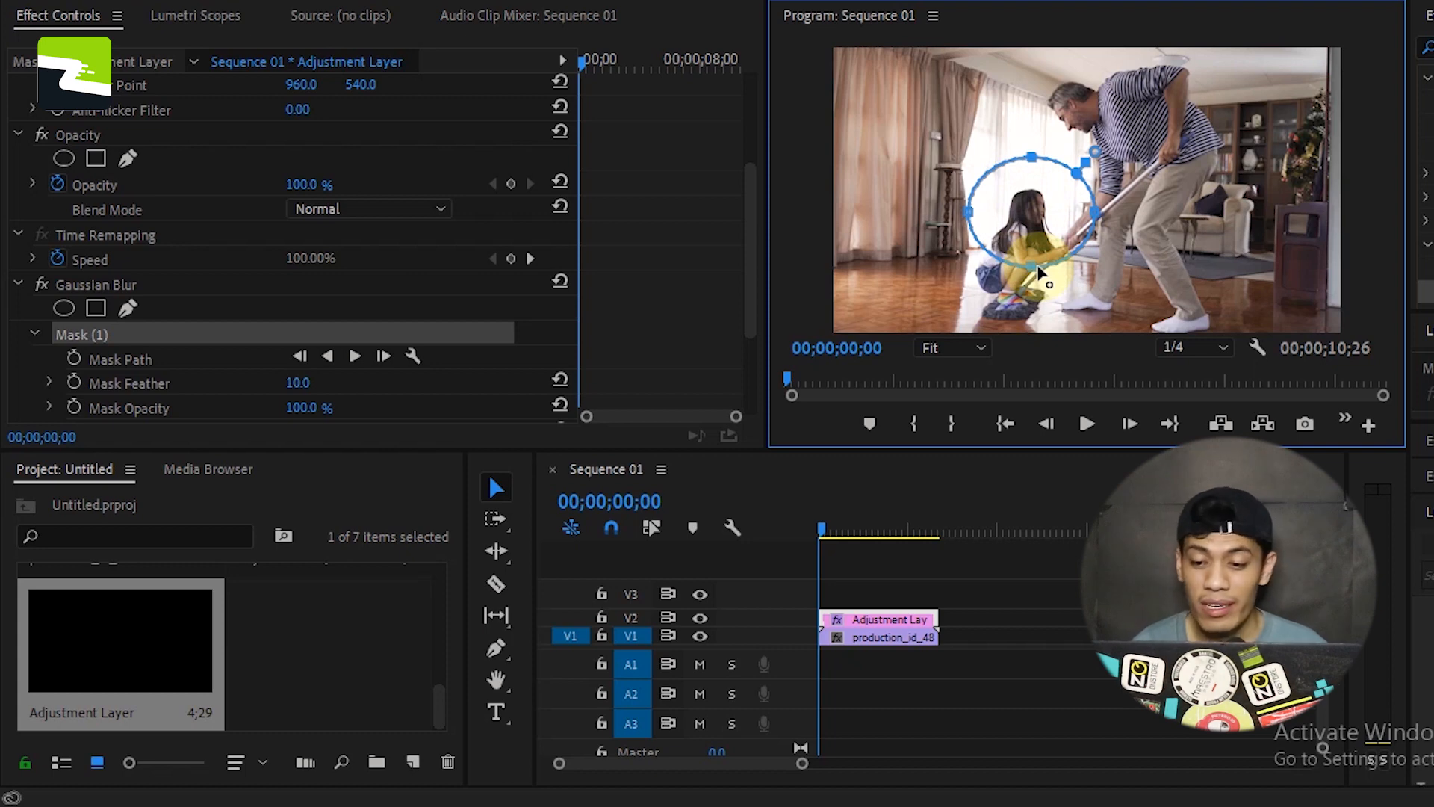
{"action": "left_click_drag", "start_coordinate": [1034, 270], "coordinate": [1032, 250]}
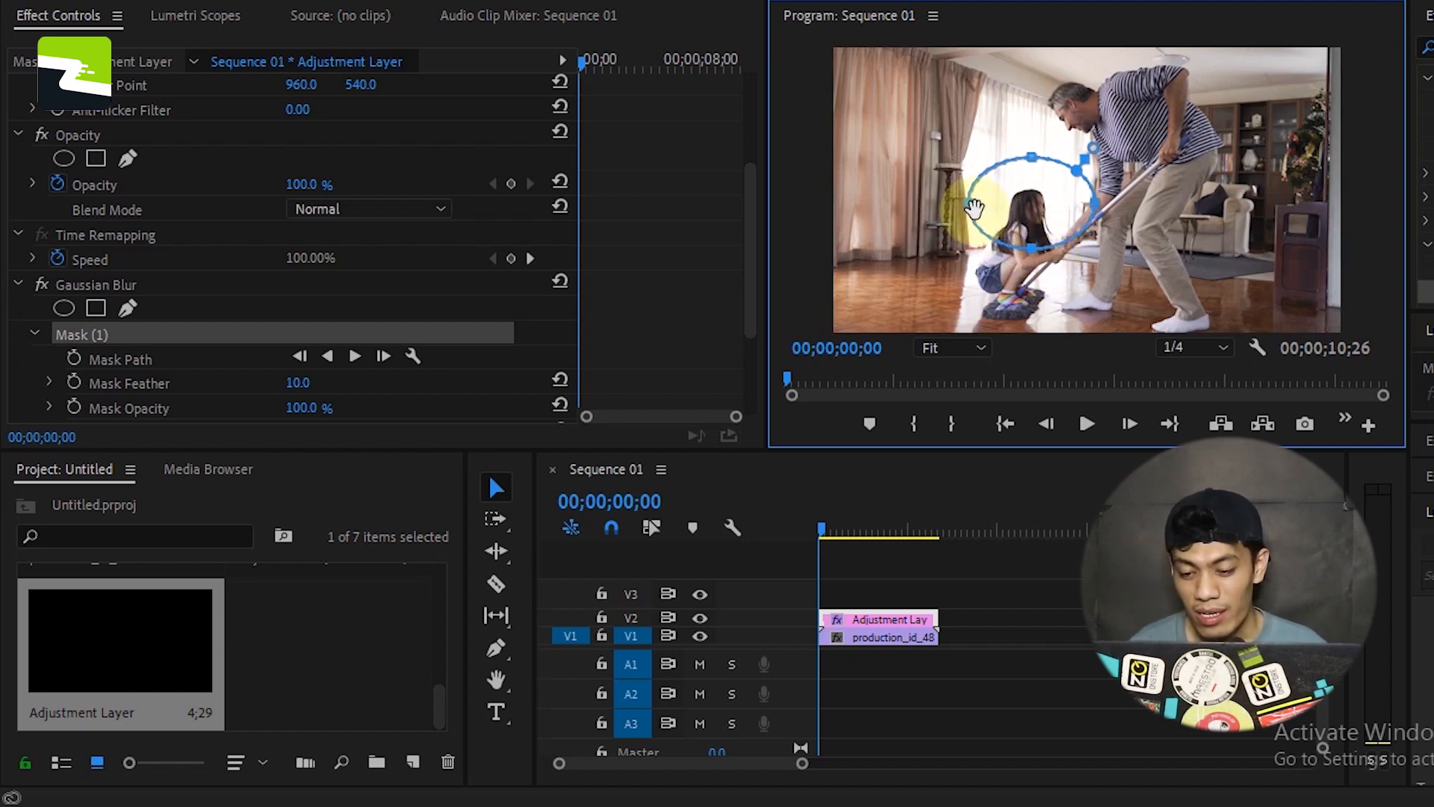
{"action": "left_click_drag", "start_coordinate": [1095, 203], "coordinate": [1051, 214]}
{"action": "left_click_drag", "start_coordinate": [1012, 162], "coordinate": [1029, 211]}
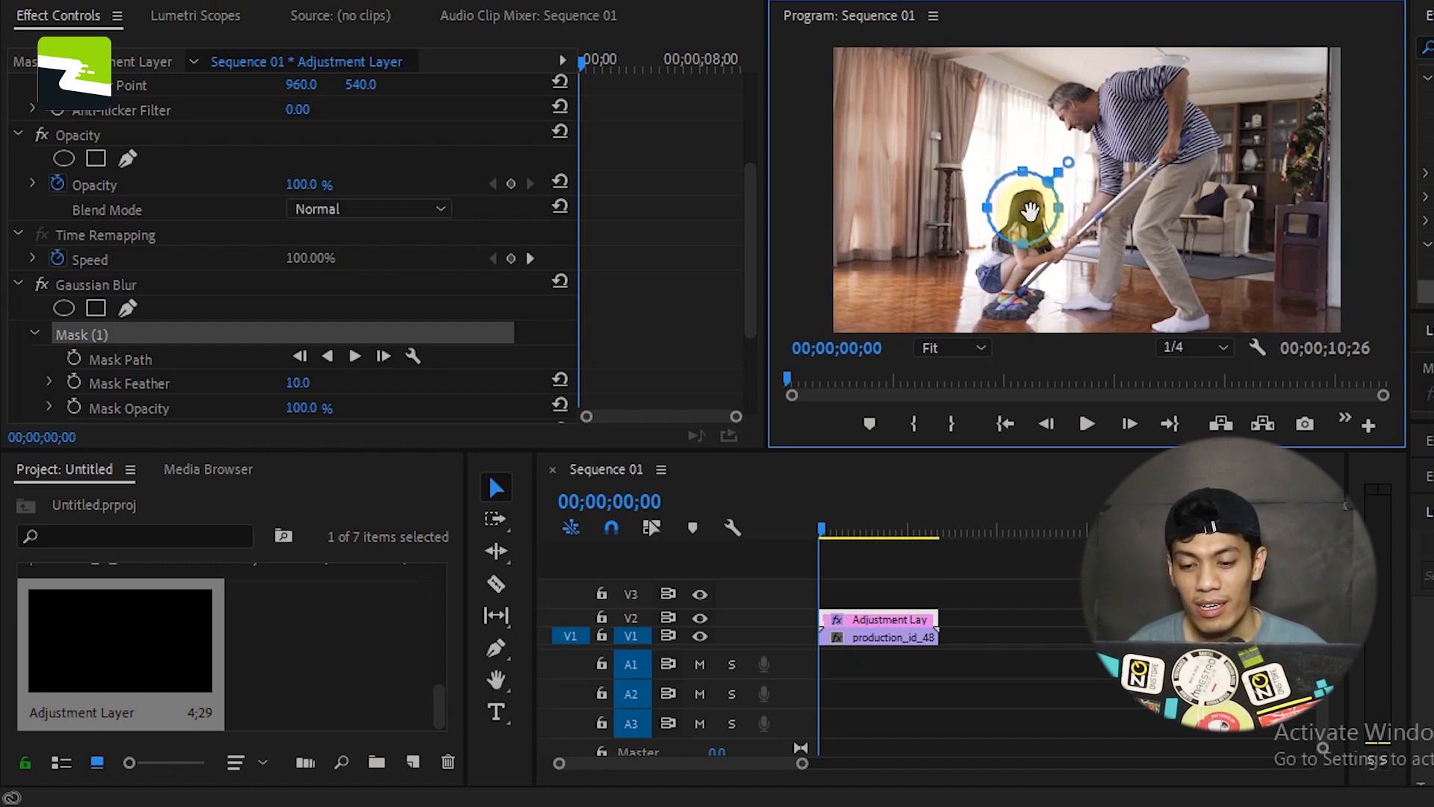
{"action": "left_click", "coordinate": [305, 356]}
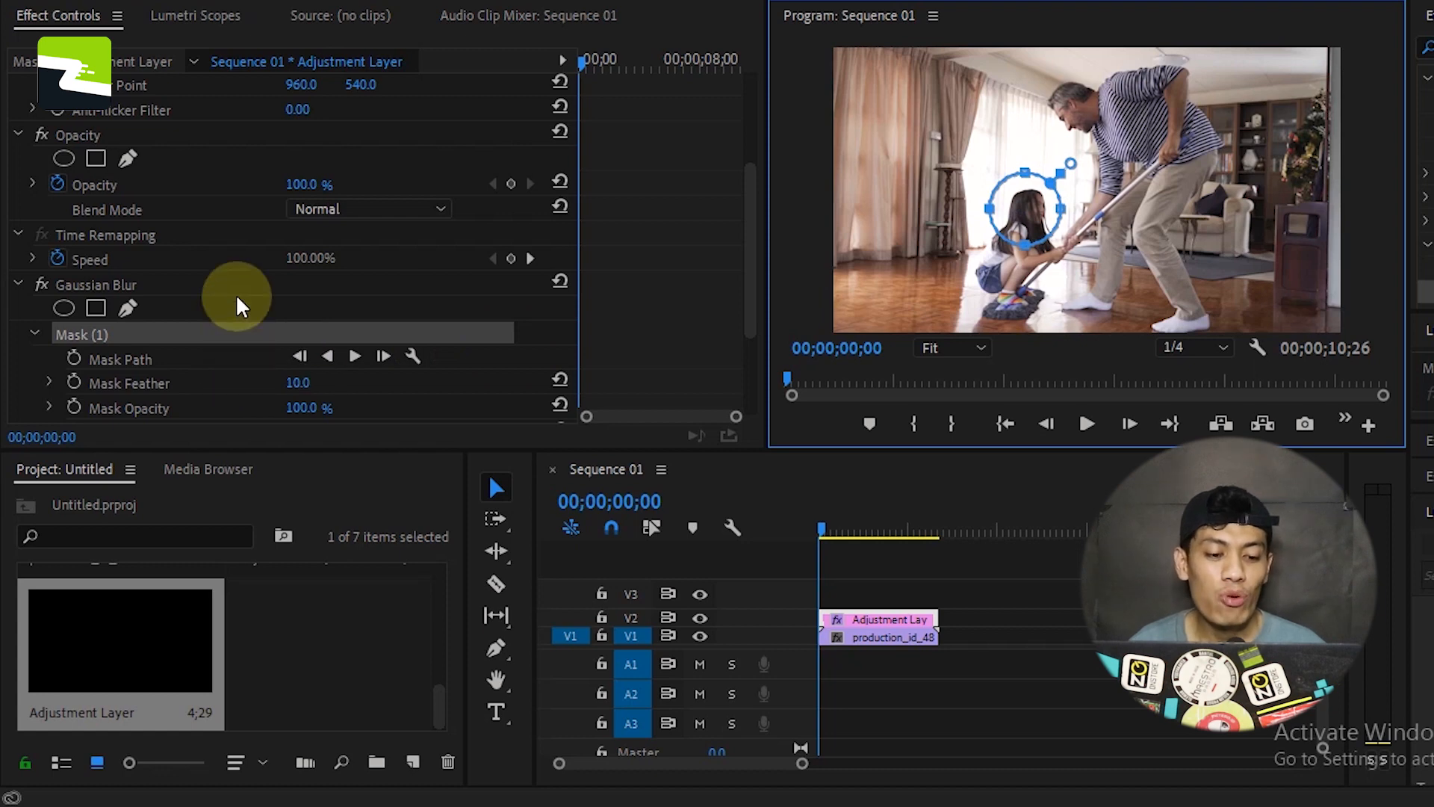
Set the Gaussian Blur's Blurriness to 34
{"action": "scroll", "coordinate": [228, 351], "scroll_direction": "down", "scroll_amount": 4}
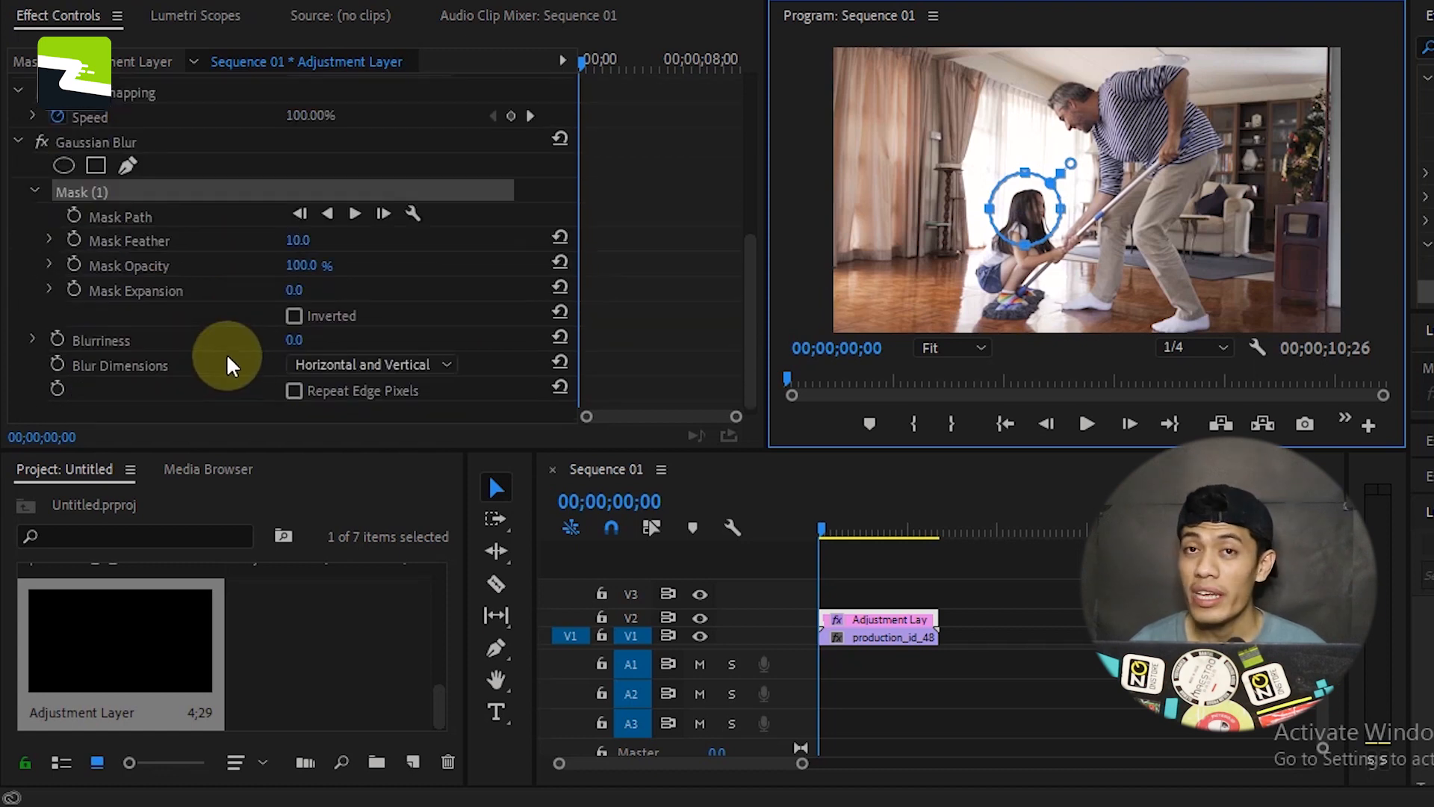
{"action": "left_click", "coordinate": [297, 341]}
{"action": "type", "text": "5"}
{"action": "key", "text": "Return"}
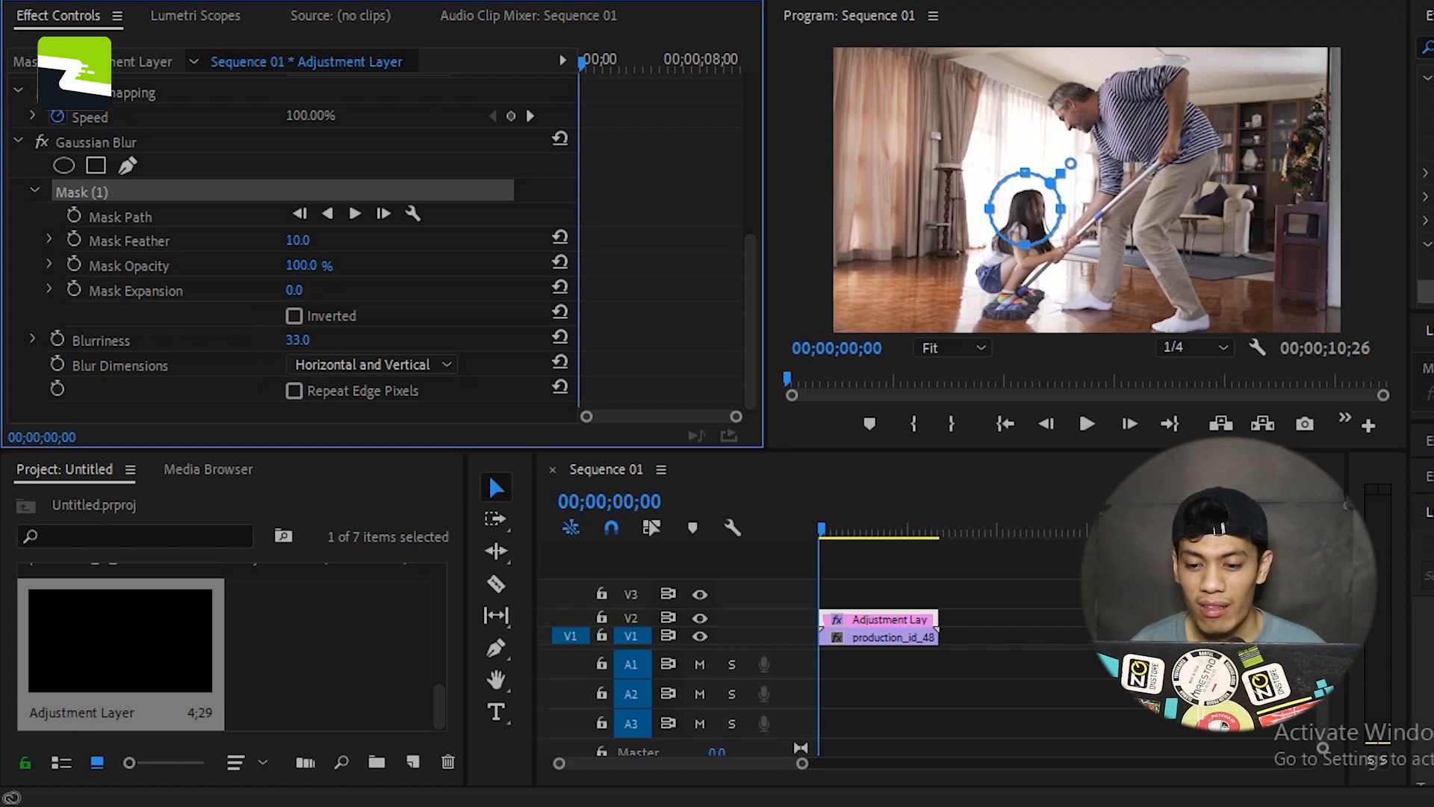
{"action": "left_click_drag", "start_coordinate": [298, 340], "coordinate": [308, 340]}
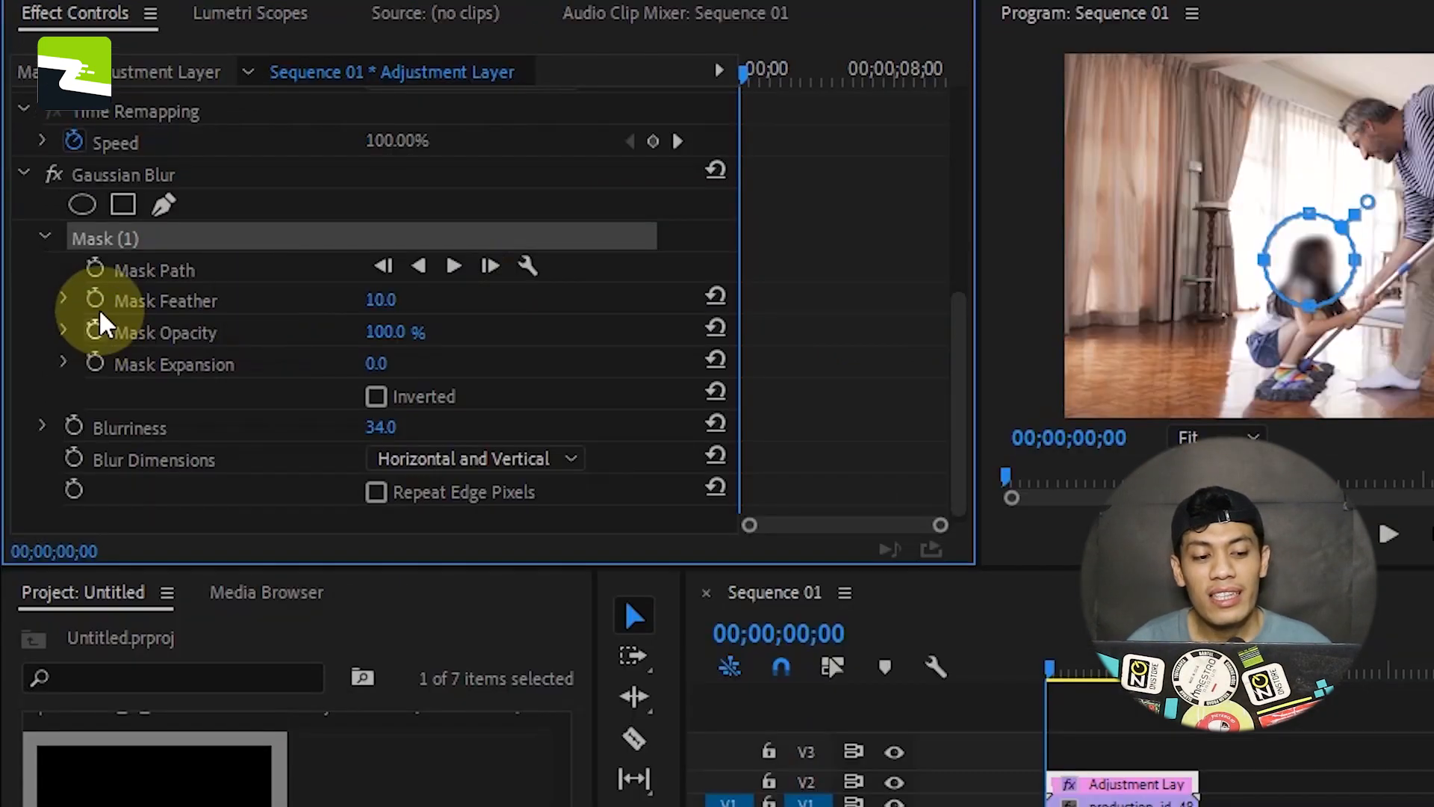
Start Mask Path keyframing at 00;00;00;00, advance to 00;00;00;19, and move the mask over the girl's head
{"action": "left_click", "coordinate": [94, 270]}
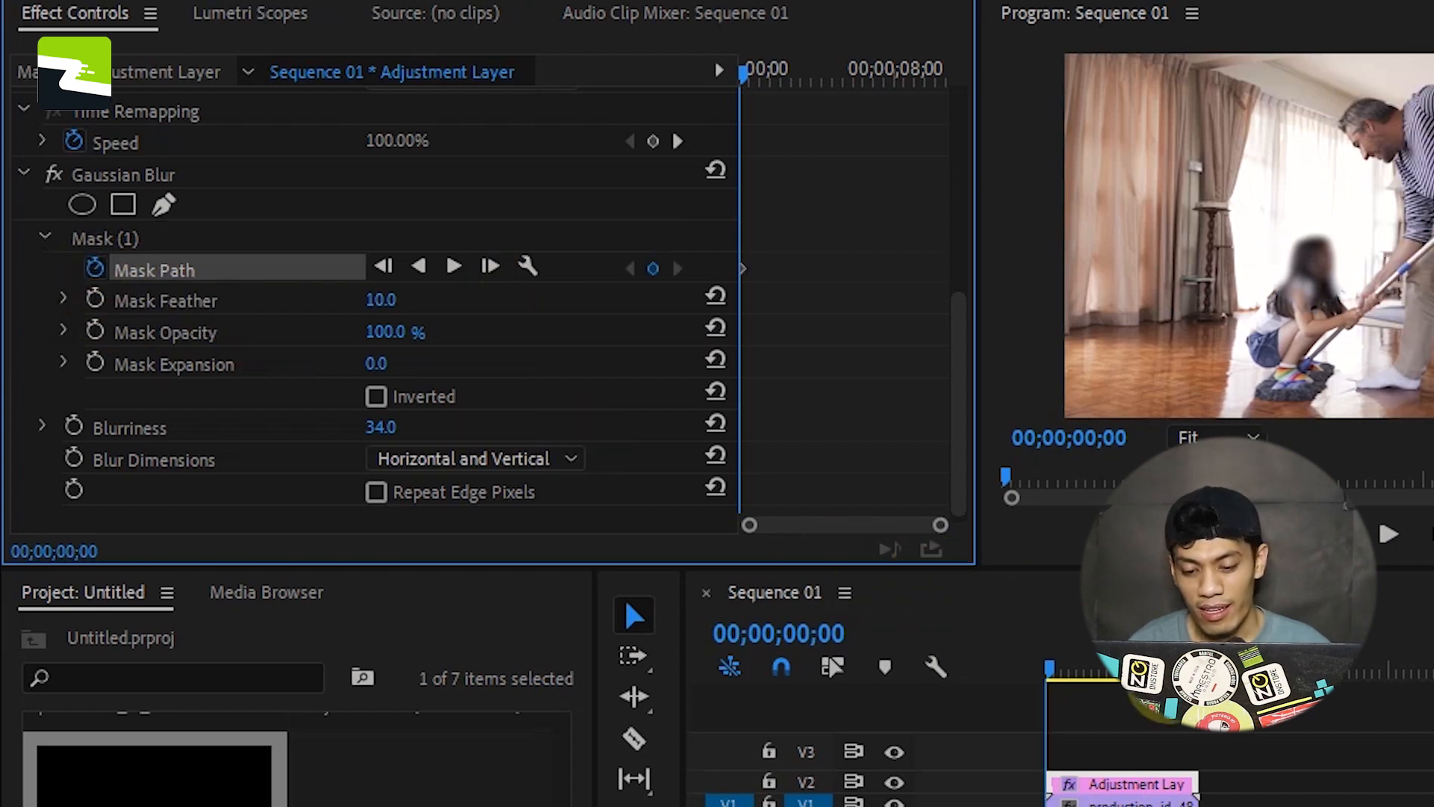
{"action": "left_click", "coordinate": [1094, 800]}
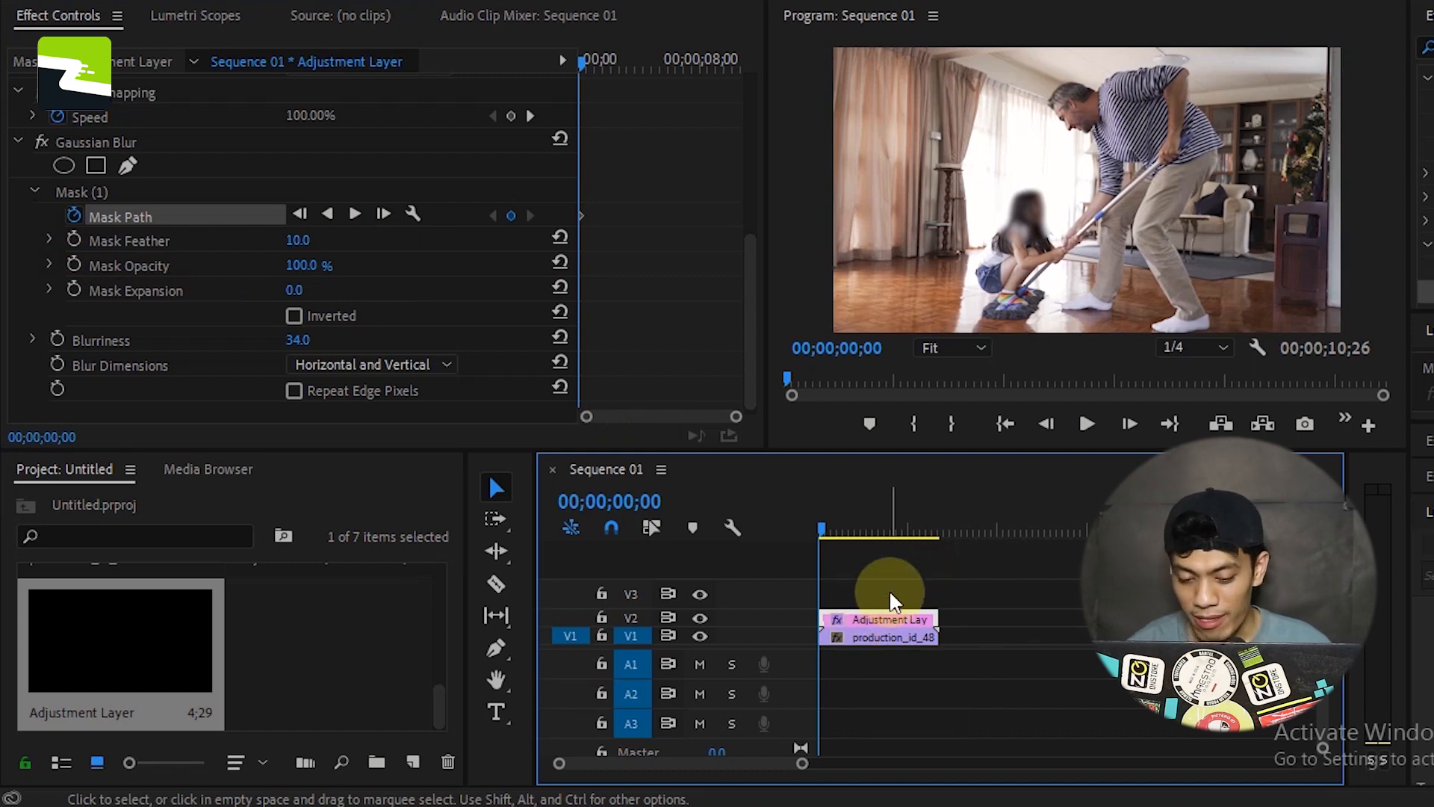
{"action": "left_click", "coordinate": [1088, 423]}
{"action": "key", "text": "space"}
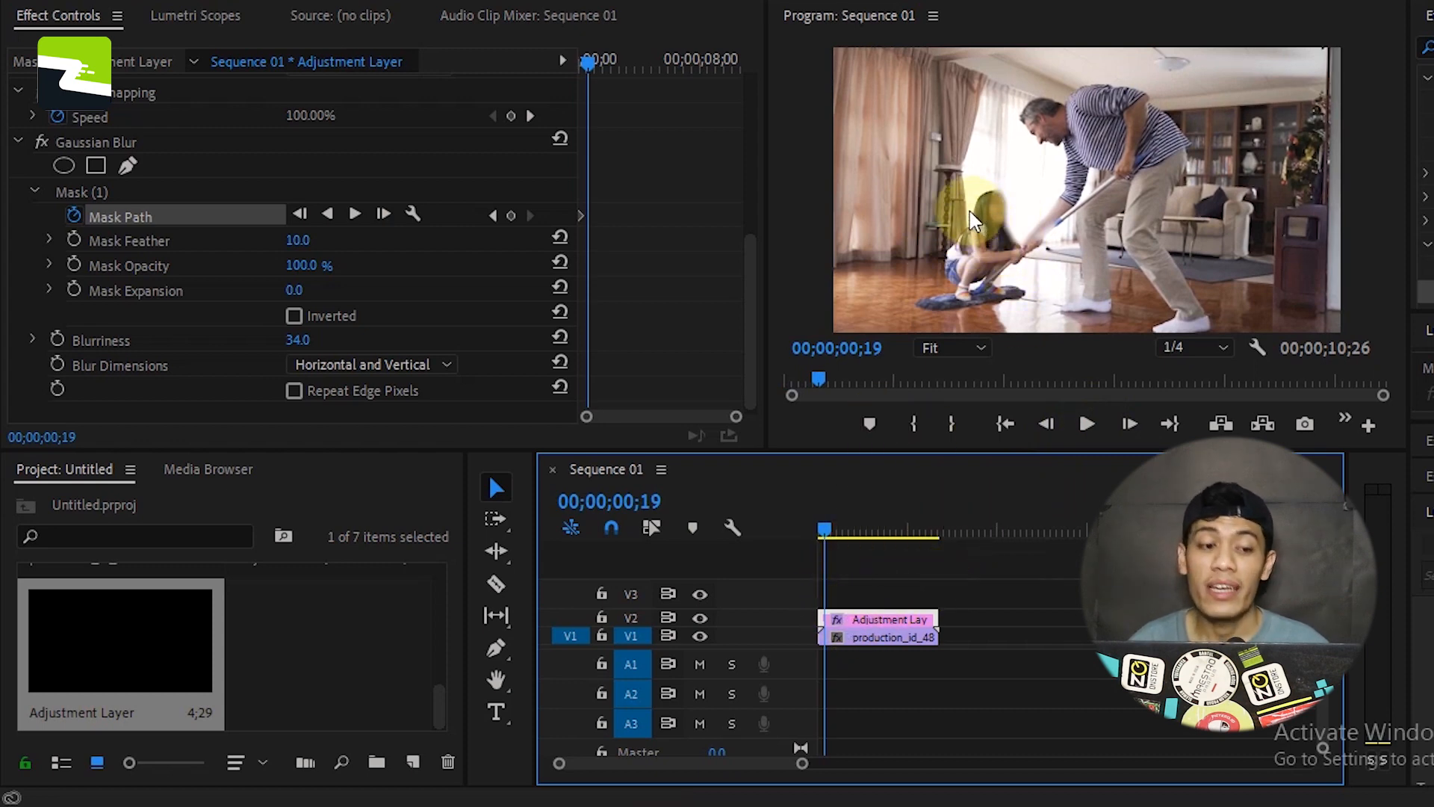
{"action": "left_click", "coordinate": [114, 187]}
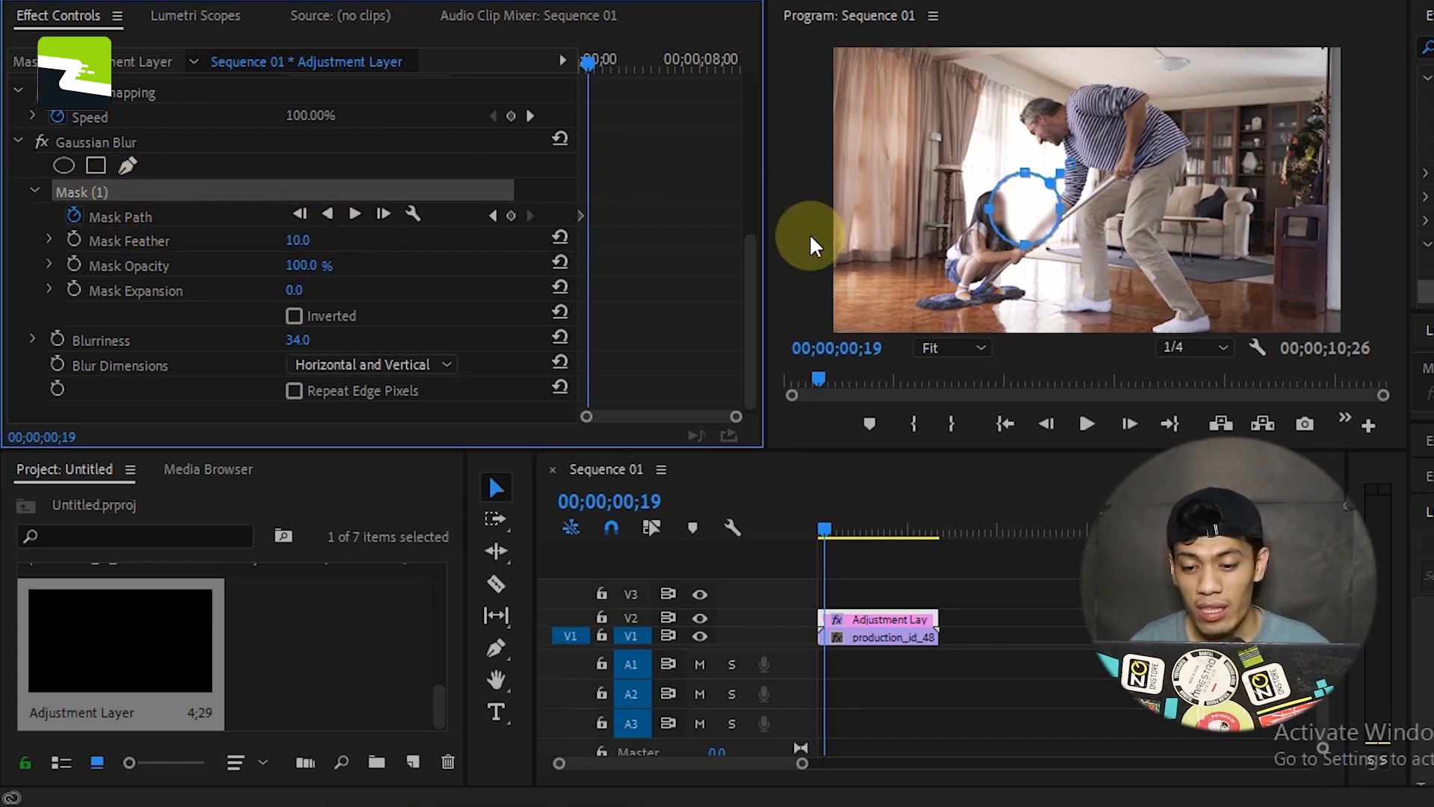
{"action": "left_click_drag", "start_coordinate": [1033, 208], "coordinate": [1006, 209]}
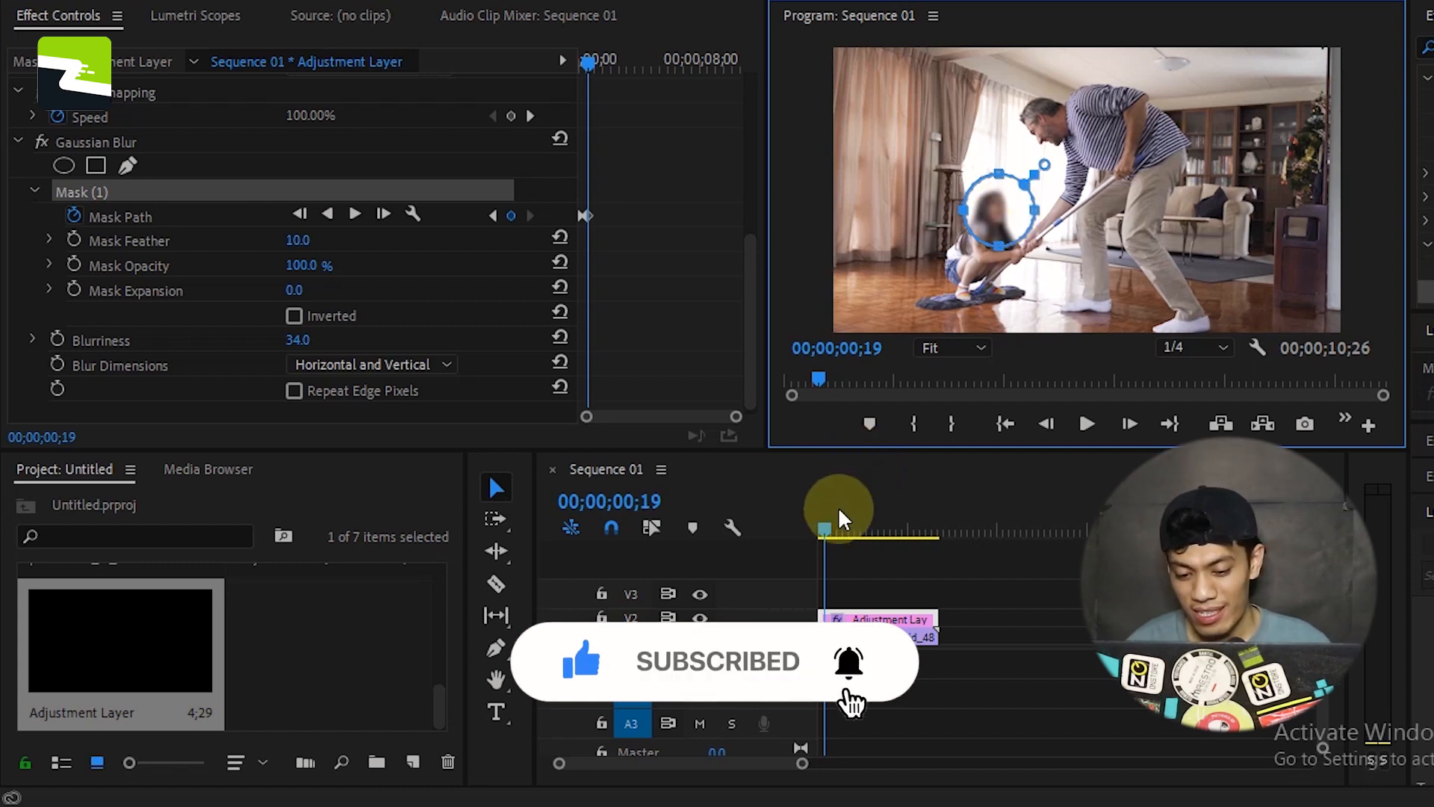
Advance to 00;00;01;02 and reposition the mask over the girl's head to add another Mask Path keyframe
{"action": "left_click", "coordinate": [826, 523]}
{"action": "key", "text": "space"}
{"action": "left_click", "coordinate": [995, 218]}
{"action": "left_click_drag", "start_coordinate": [990, 217], "coordinate": [983, 214]}
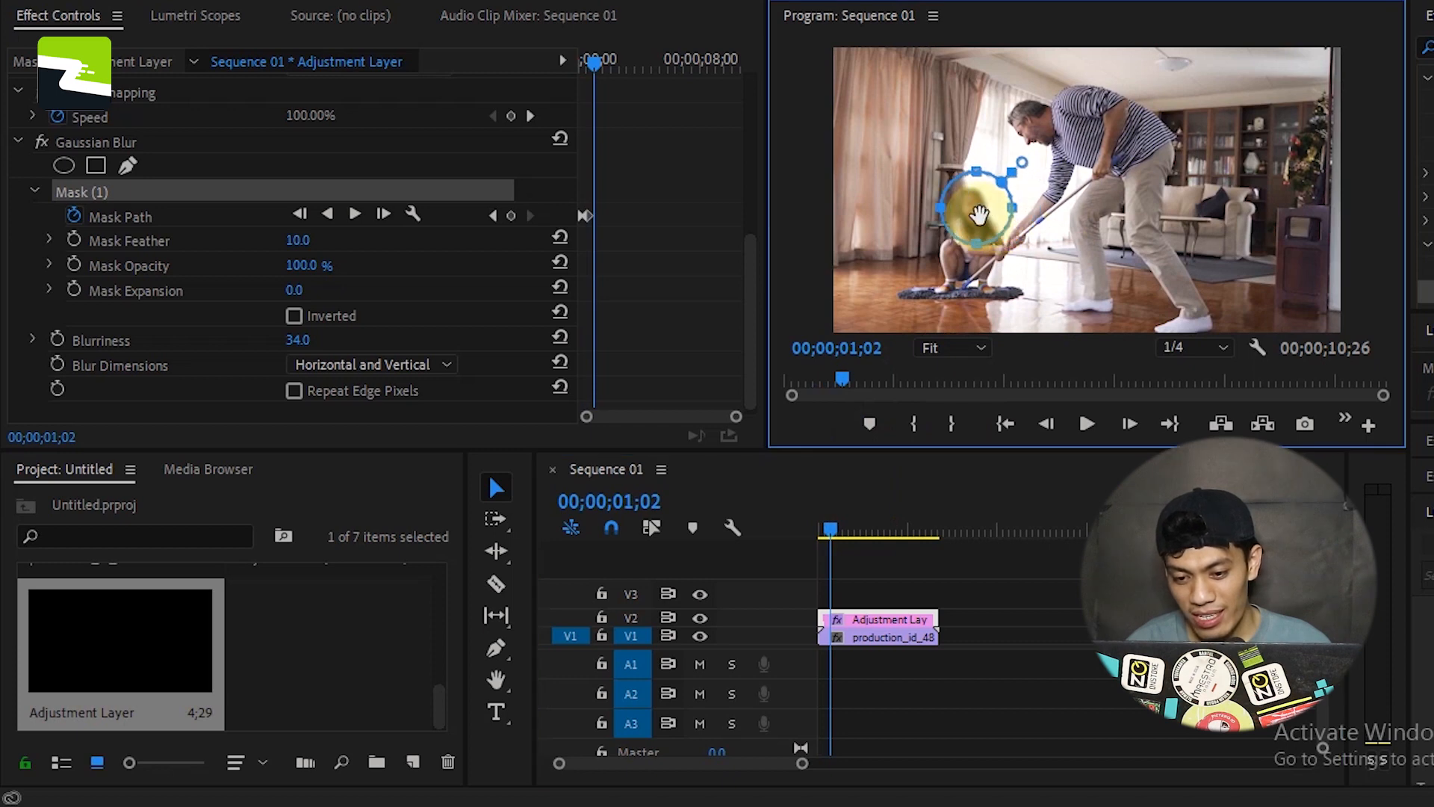
Advance to 00;00;02;13 and shift the mask back over the girl's head for the next Mask Path keyframe
{"action": "left_click", "coordinate": [832, 526]}
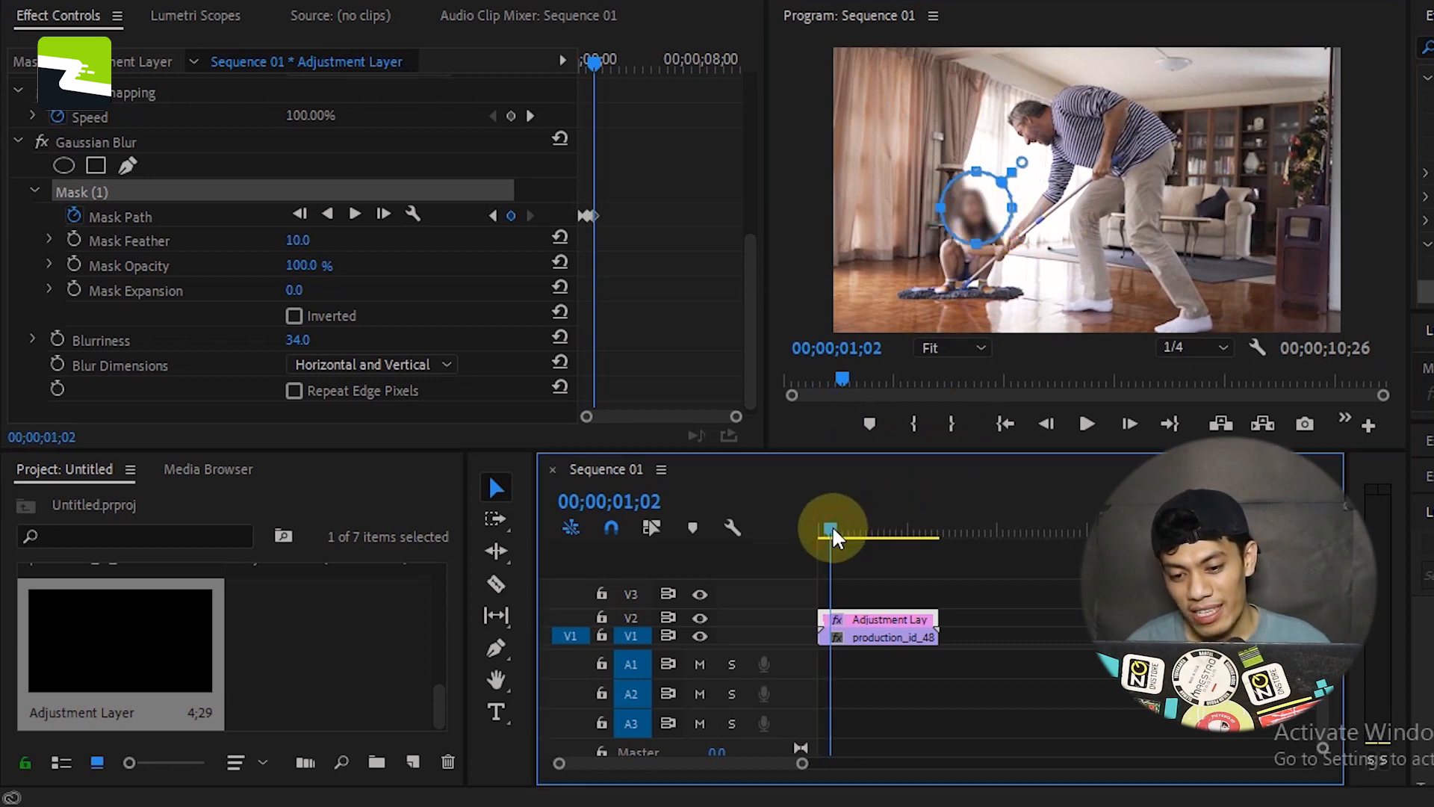
{"action": "key", "text": "space"}
{"action": "key", "text": "space"}
{"action": "left_click", "coordinate": [959, 209]}
{"action": "left_click_drag", "start_coordinate": [983, 209], "coordinate": [1005, 210]}
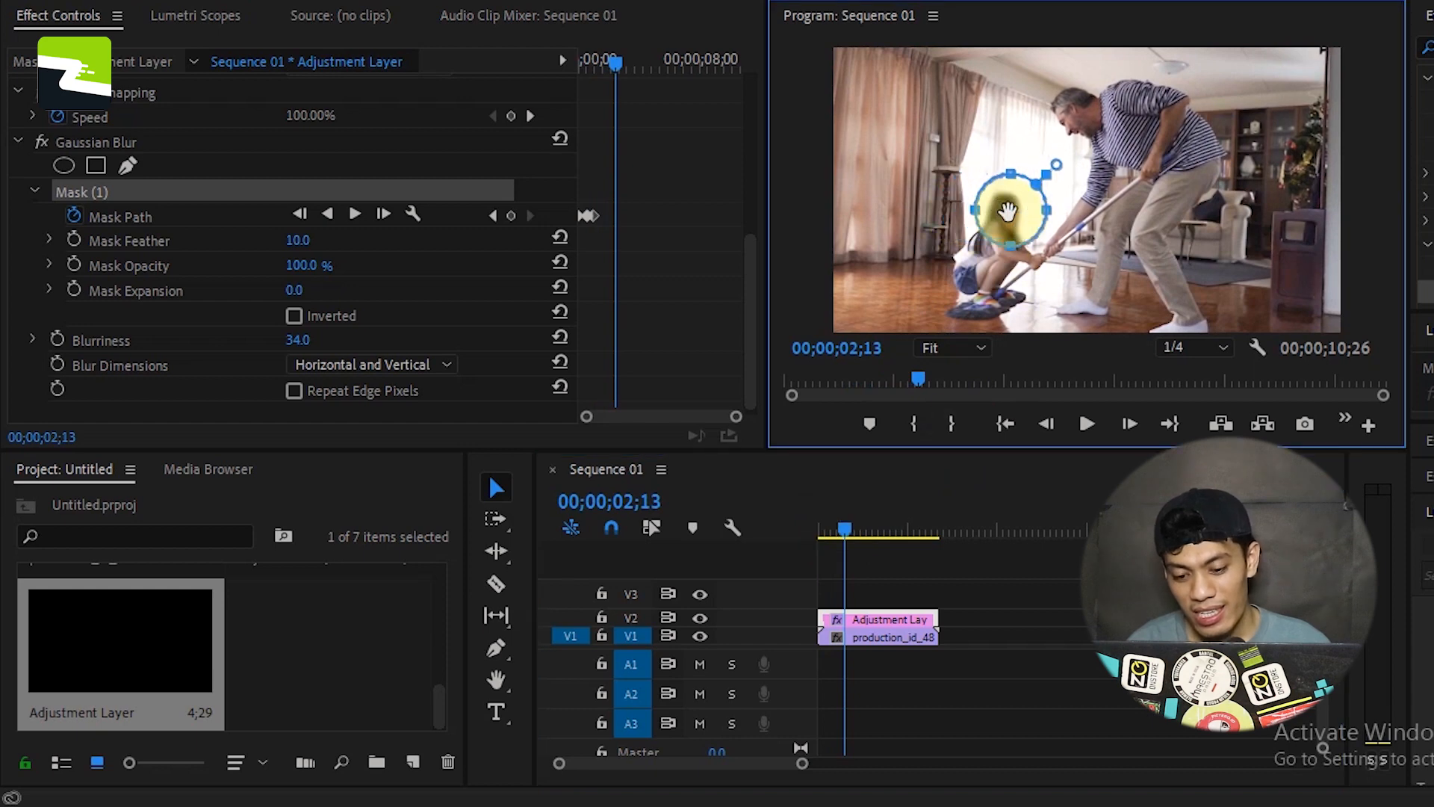
Keyframe the mask over the girl's head at 00;00;03;02 and again at a stop shortly beyond 00;00;03;08
{"action": "key", "text": "space"}
{"action": "key", "text": "space"}
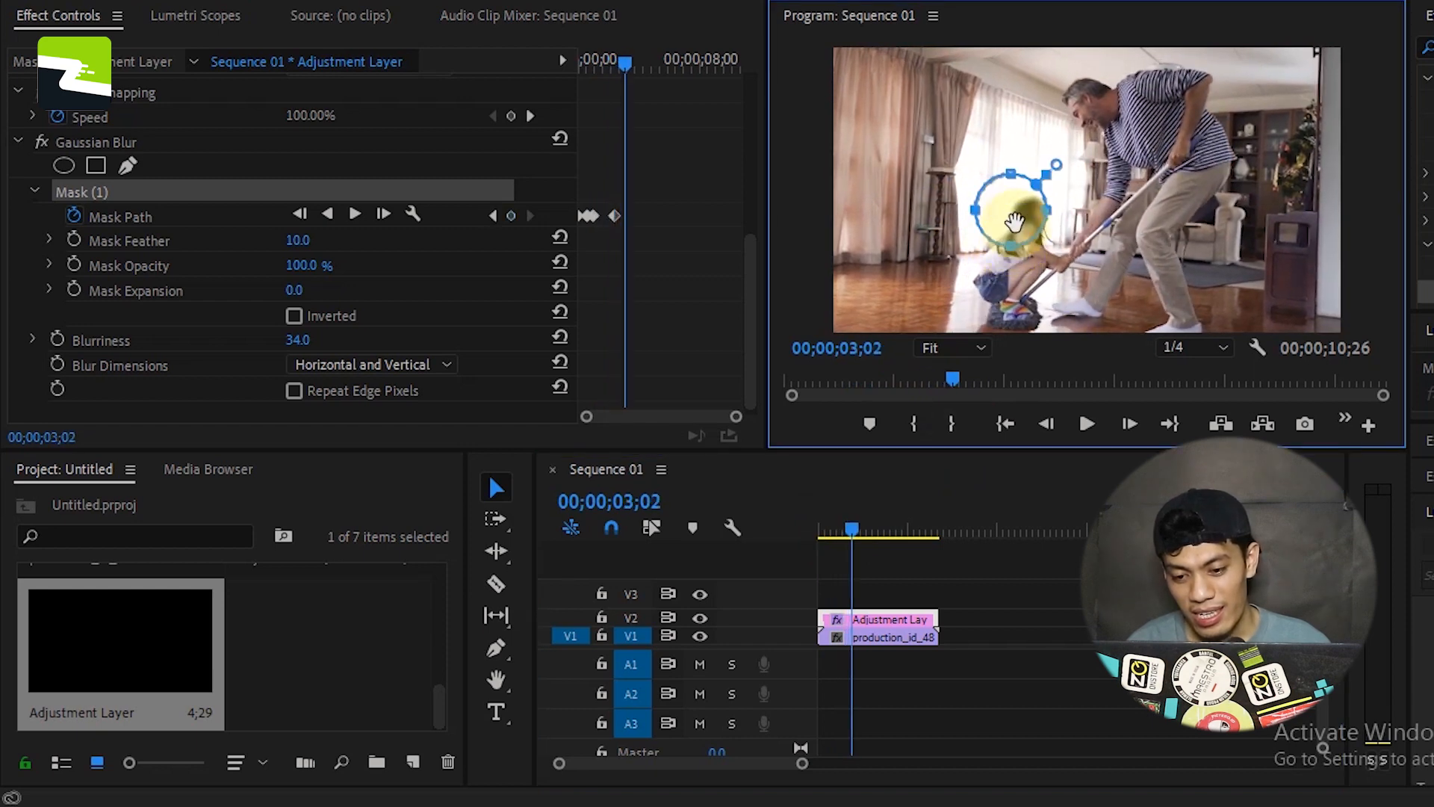
{"action": "key", "text": "space"}
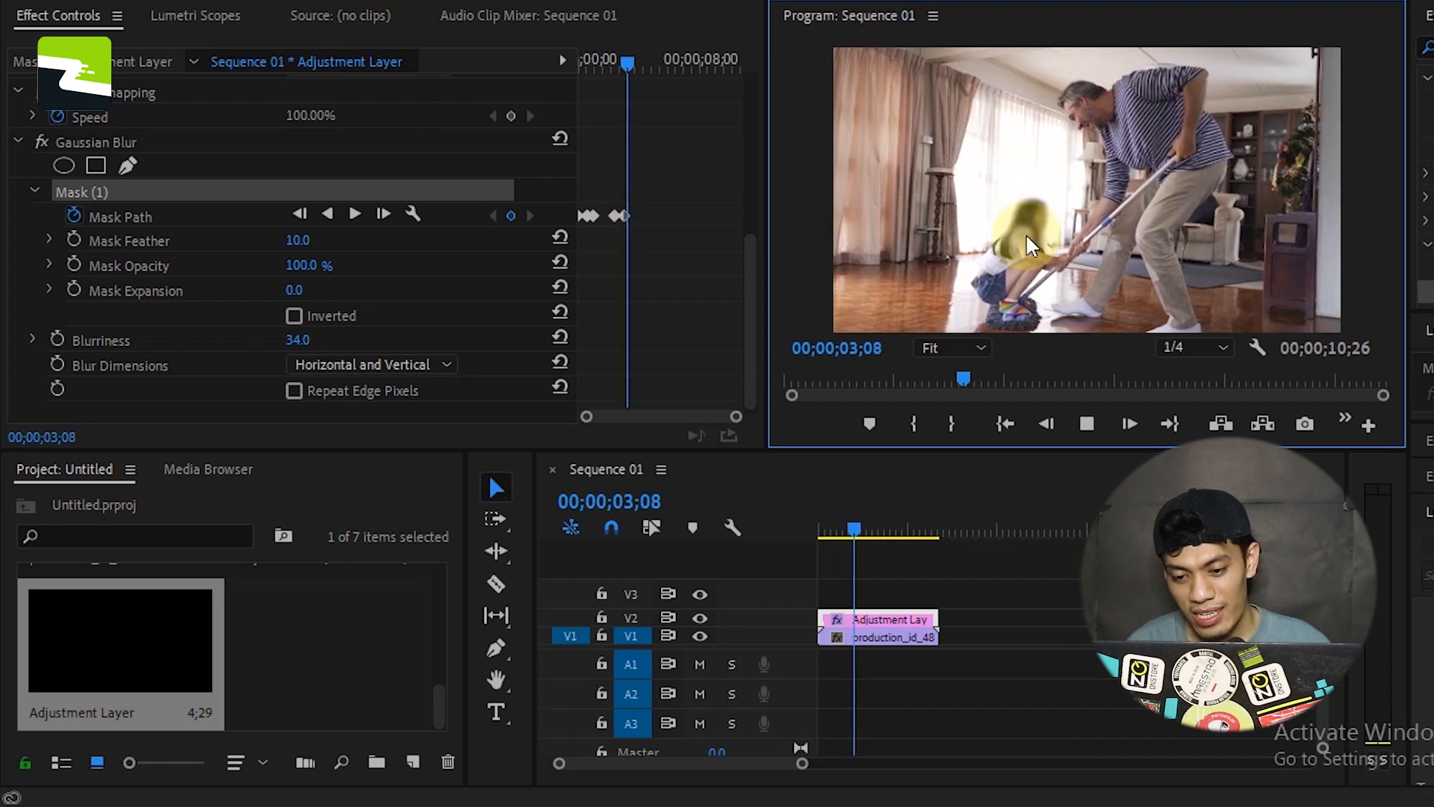
{"action": "key", "text": "space"}
{"action": "mouse_move", "coordinate": [1027, 219]}
{"action": "left_mouse_down"}
{"action": "mouse_move", "coordinate": [945, 221]}
{"action": "mouse_move", "coordinate": [1025, 217]}
{"action": "mouse_move", "coordinate": [948, 216]}
{"action": "mouse_move", "coordinate": [974, 233]}
{"action": "mouse_move", "coordinate": [1009, 223]}
{"action": "left_mouse_up"}
Play the rest of the clip in short stretches, recentring the mask on the girl's head at each stop to keyframe her movement
{"action": "key", "text": "space"}
{"action": "key", "text": "space"}
{"action": "key", "text": "space"}
{"action": "key", "text": "space"}
{"action": "key", "text": "space"}
{"action": "key", "text": "space"}
{"action": "key", "text": "space"}
{"action": "key", "text": "space"}
{"action": "key", "text": "space"}
{"action": "key", "text": "space"}
{"action": "key", "text": "space"}
{"action": "key", "text": "space"}
{"action": "key", "text": "space"}
Return to the start and play the sequence to check how the blur follows the girl's head
{"action": "left_click_drag", "start_coordinate": [954, 537], "coordinate": [819, 571]}
{"action": "left_click", "coordinate": [1087, 423]}
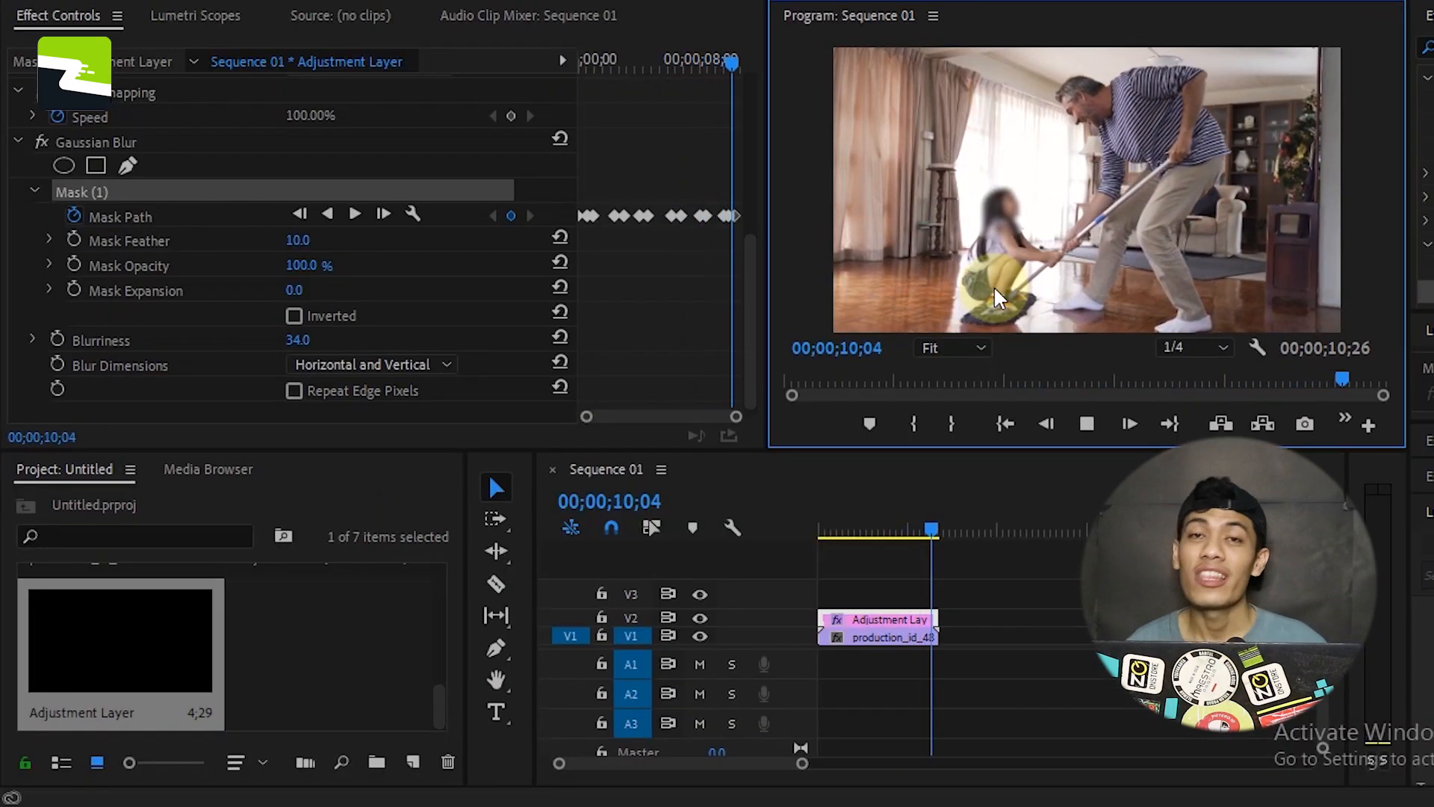
{"action": "key", "text": "space"}
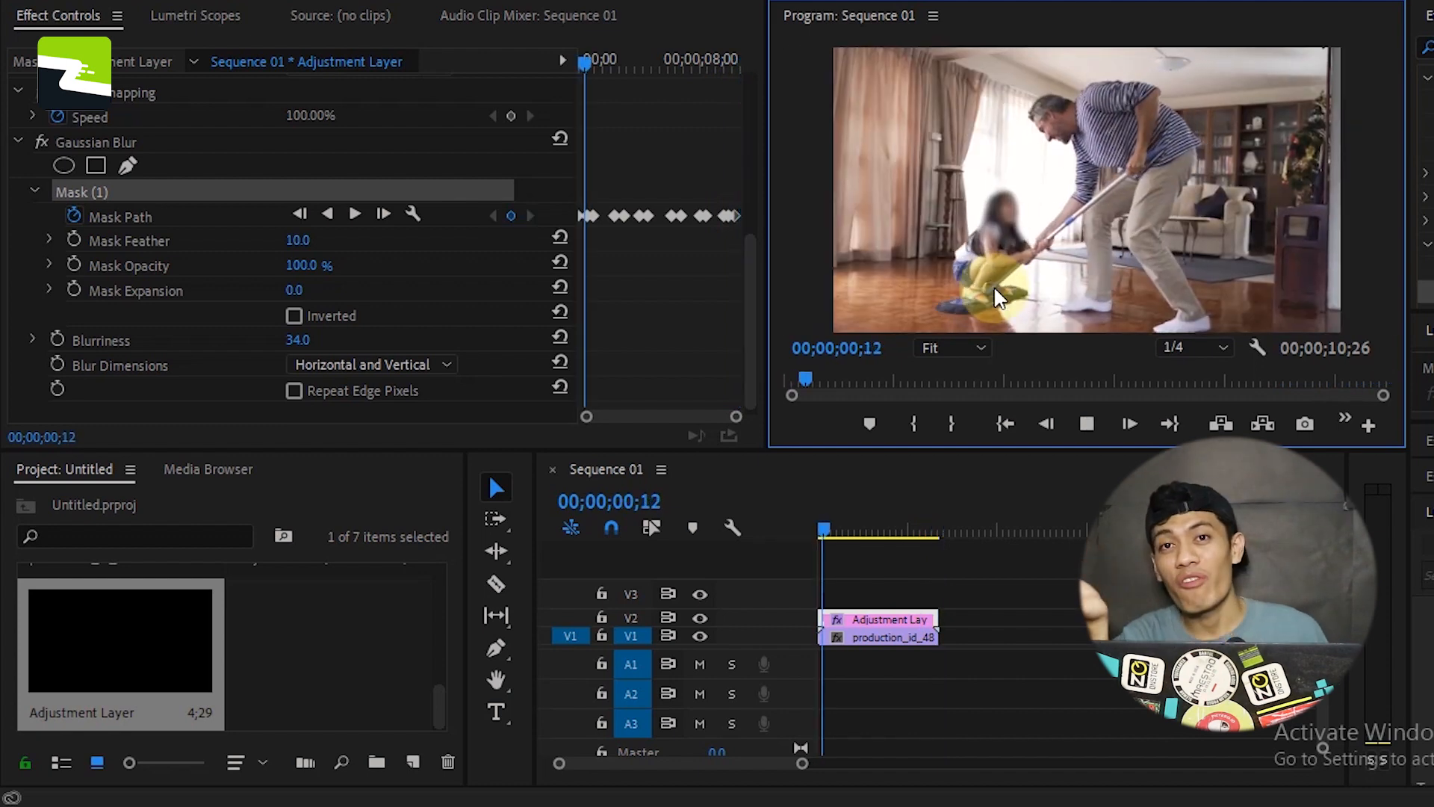
{"action": "key", "text": "space"}
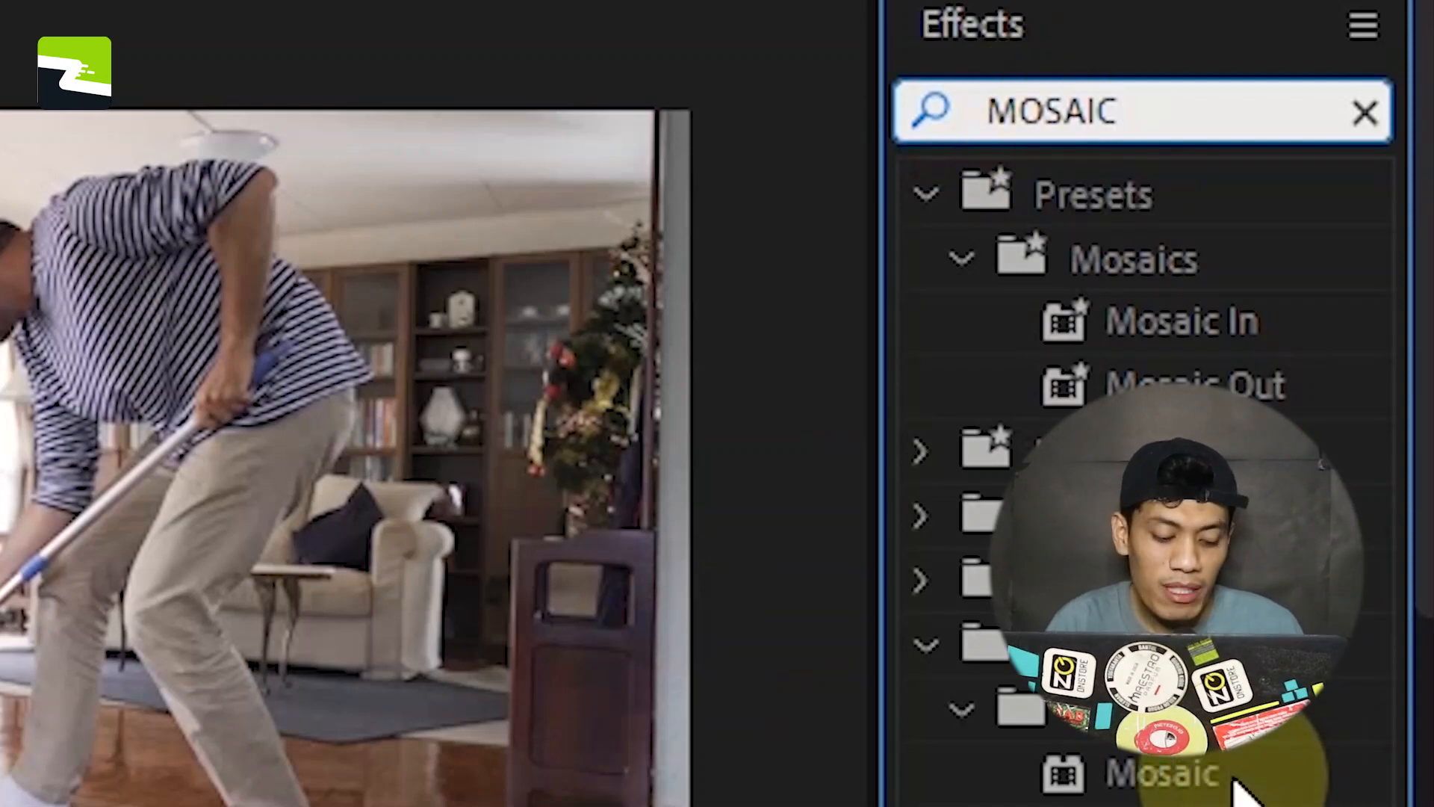
Create a 1920 x 1080 adjustment layer at 29.97 fps and place it on V2 above the video clip
{"action": "left_click", "coordinate": [1233, 774]}
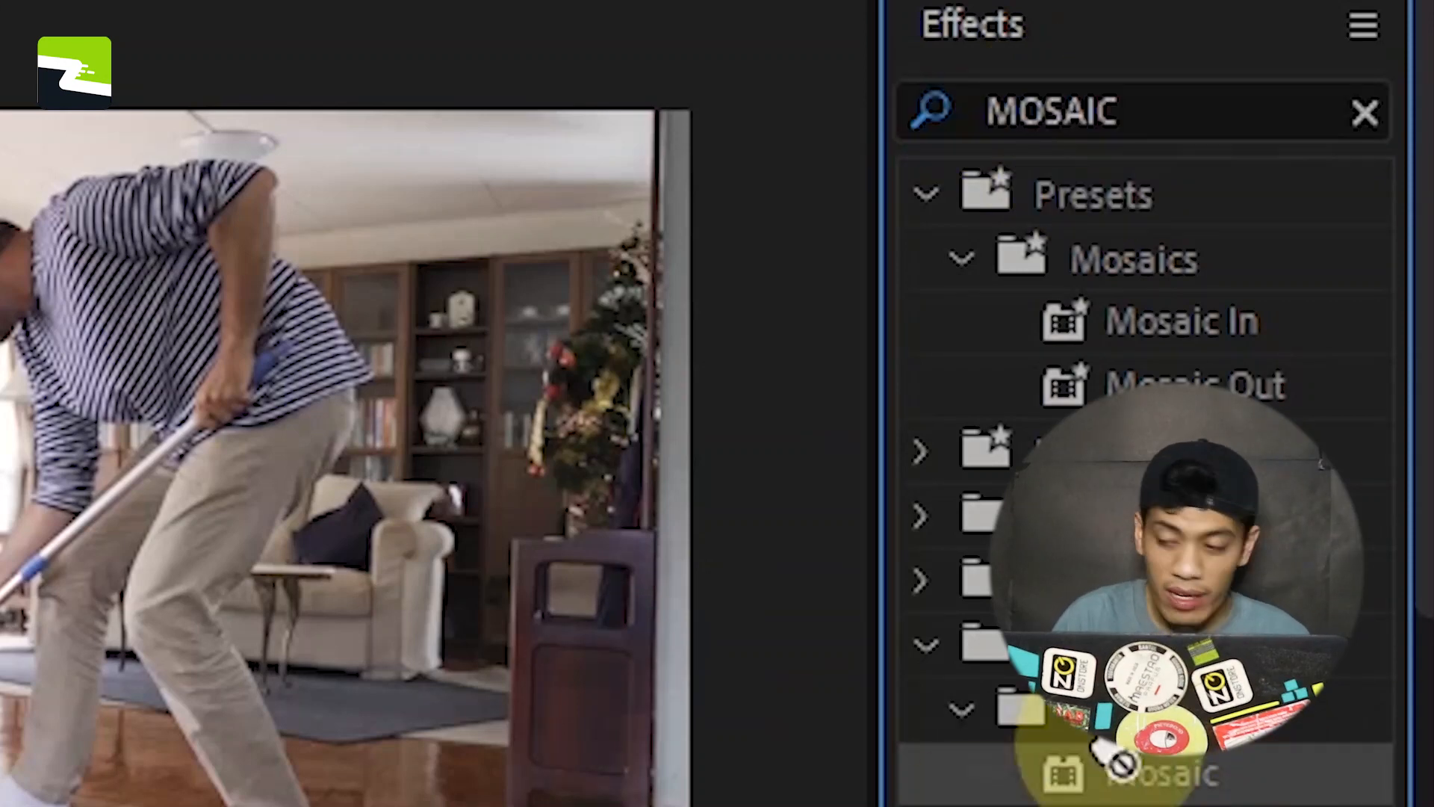
{"action": "left_click_drag", "start_coordinate": [1155, 771], "coordinate": [569, 806]}
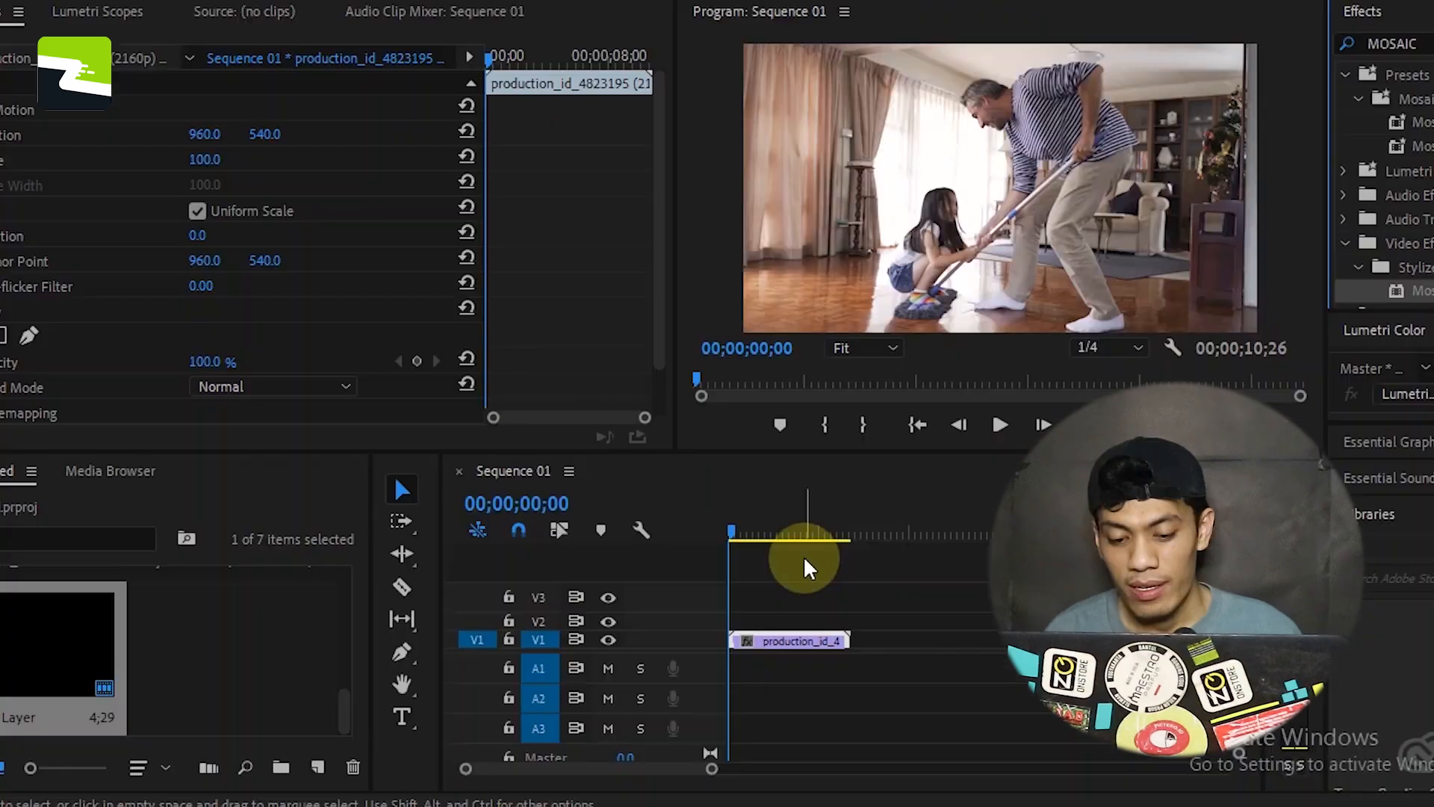
{"action": "left_click", "coordinate": [317, 771]}
{"action": "left_click", "coordinate": [402, 547]}
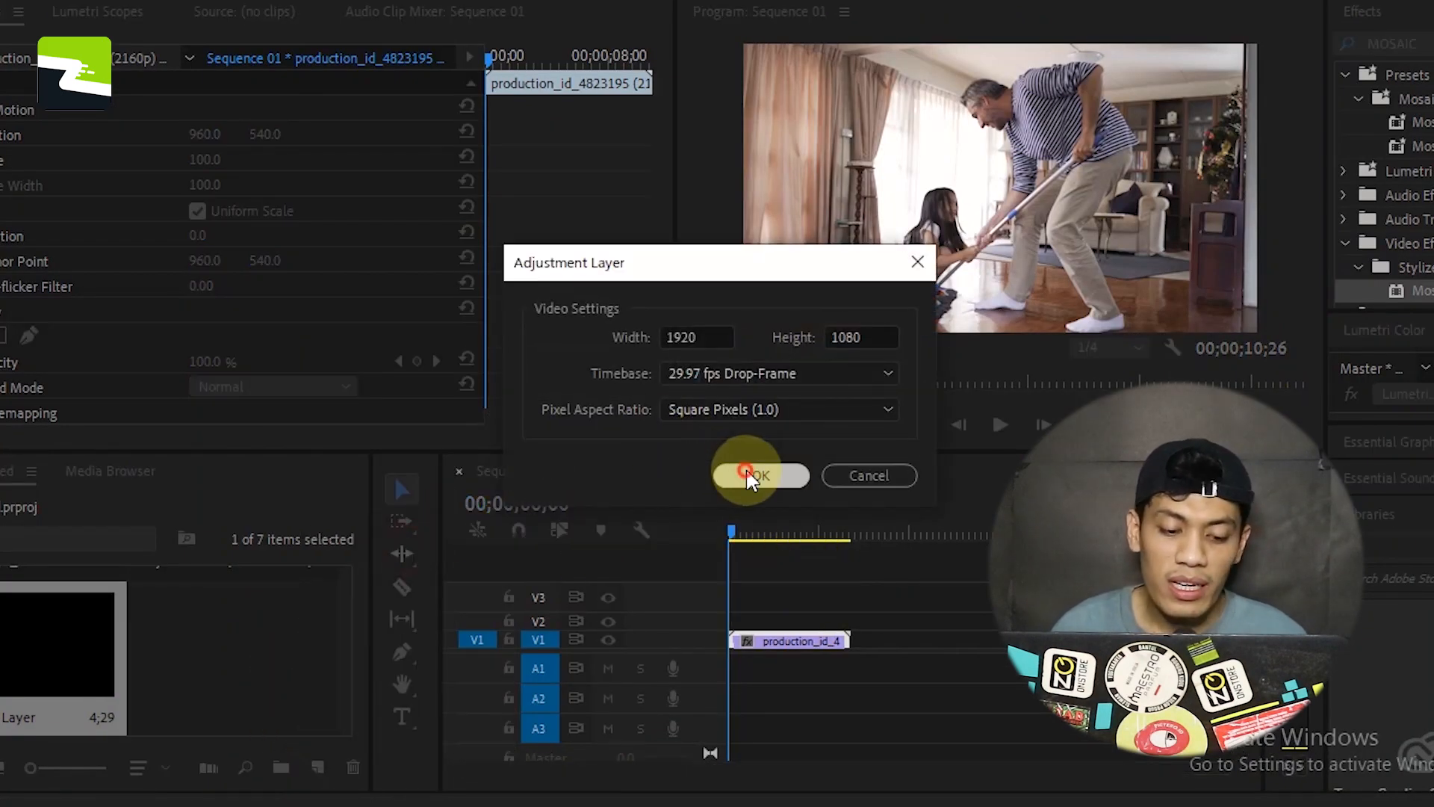
{"action": "left_click", "coordinate": [749, 476]}
{"action": "left_click_drag", "start_coordinate": [243, 628], "coordinate": [844, 621]}
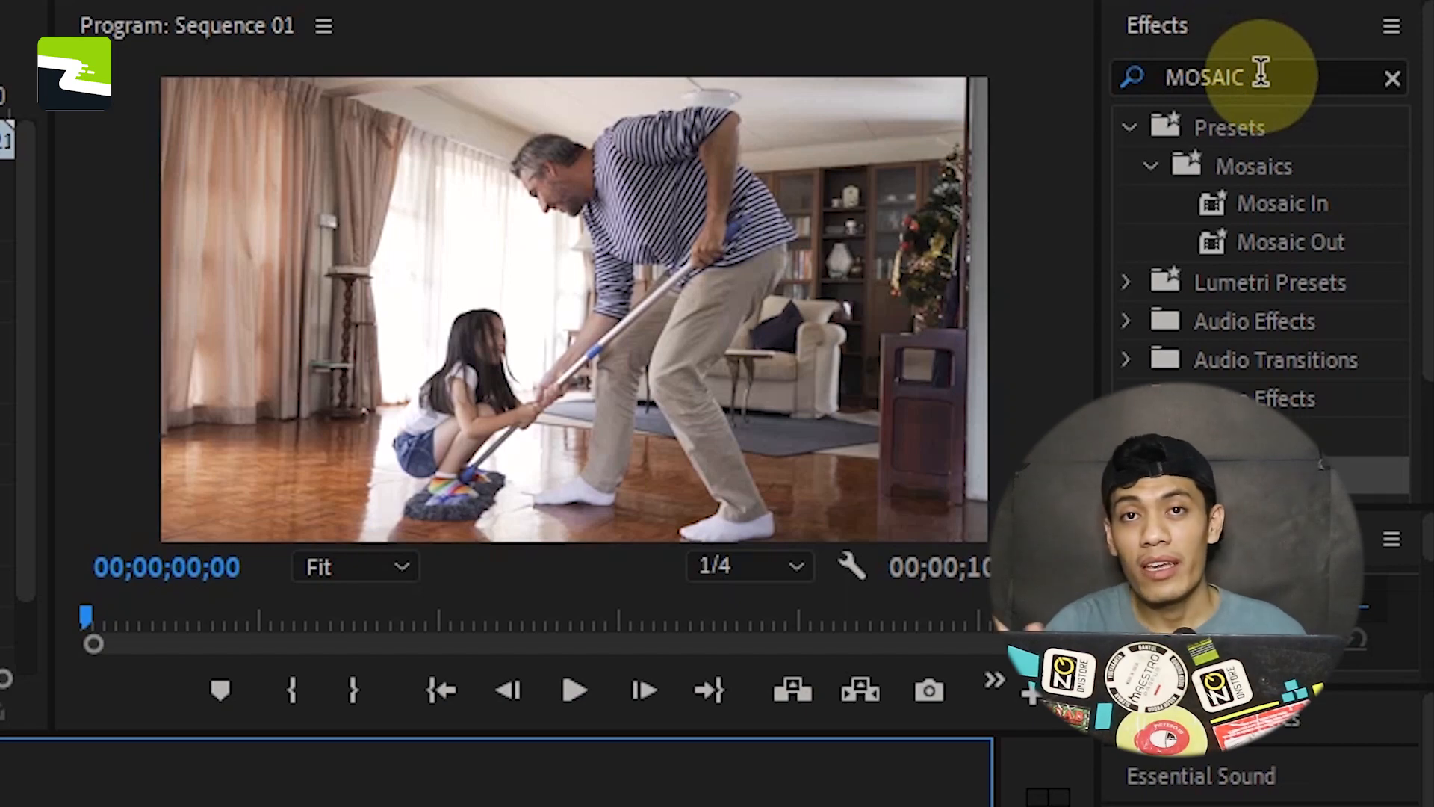
Apply the Mosaic effect to the adjustment layer with 23 horizontal blocks and 30 vertical blocks
{"action": "left_click", "coordinate": [1263, 475]}
{"action": "left_click_drag", "start_coordinate": [1262, 475], "coordinate": [671, 597]}
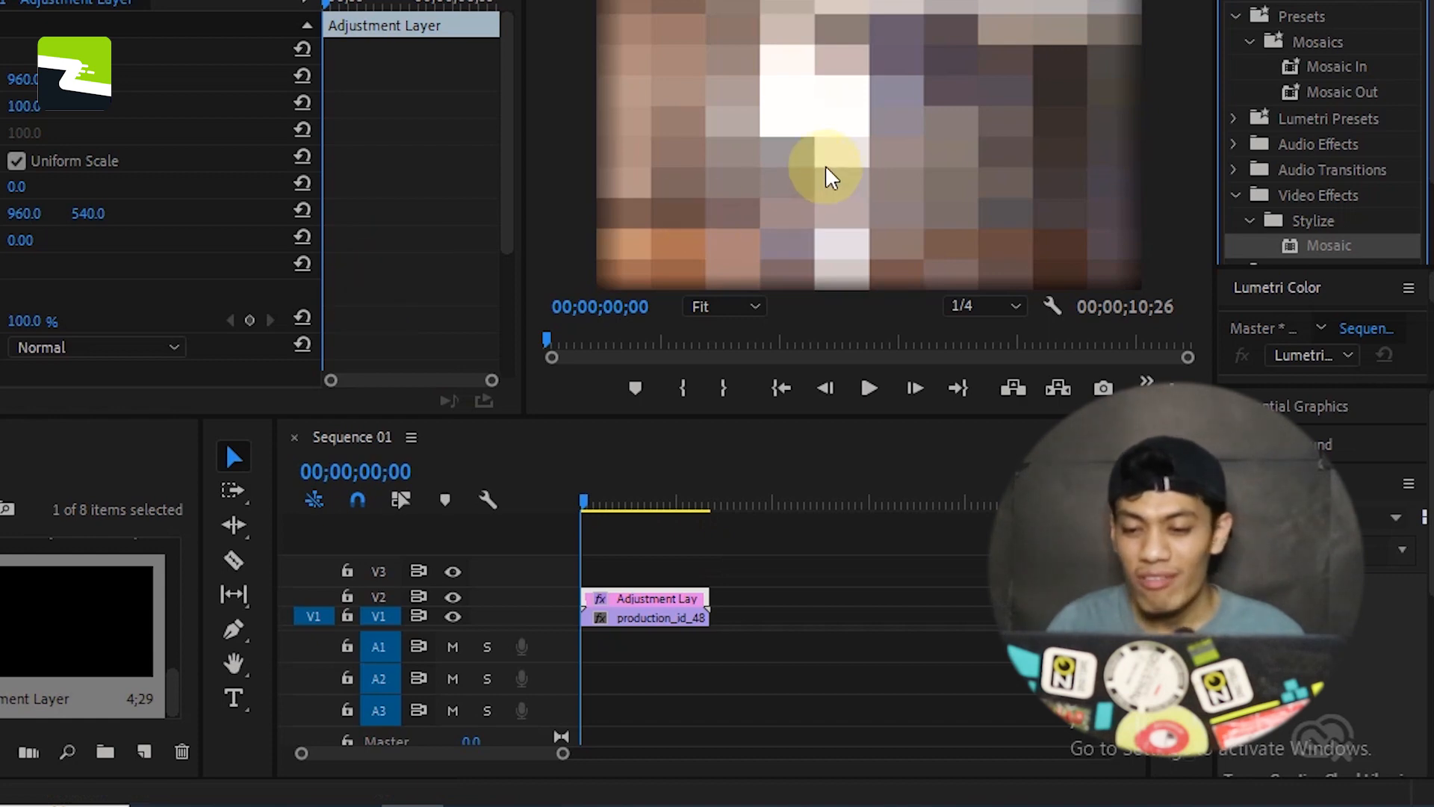
{"action": "scroll", "coordinate": [118, 267], "scroll_direction": "down", "scroll_amount": 4}
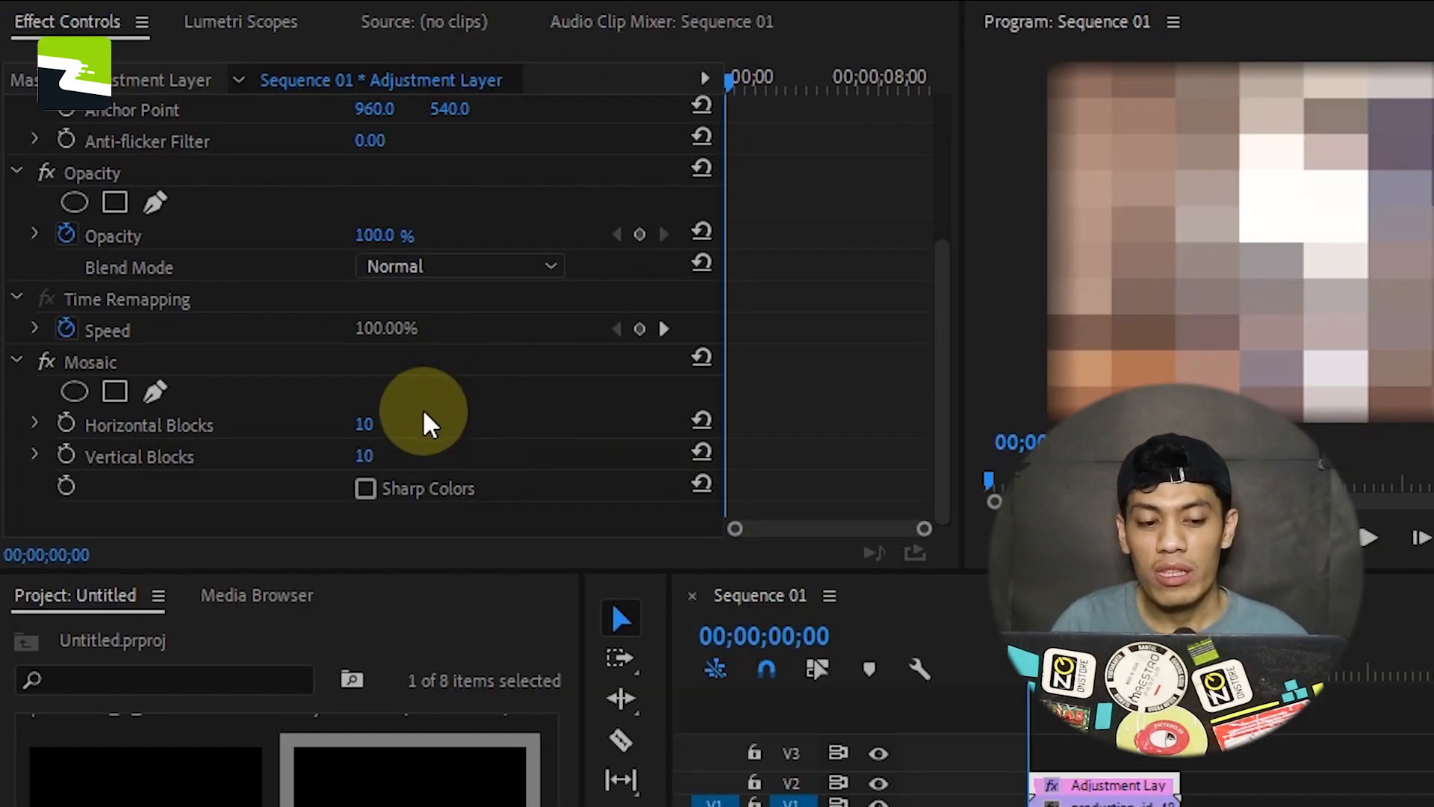
{"action": "left_click", "coordinate": [366, 424]}
{"action": "type", "text": "1"}
{"action": "key", "text": "Return"}
{"action": "left_click_drag", "start_coordinate": [361, 425], "coordinate": [408, 424]}
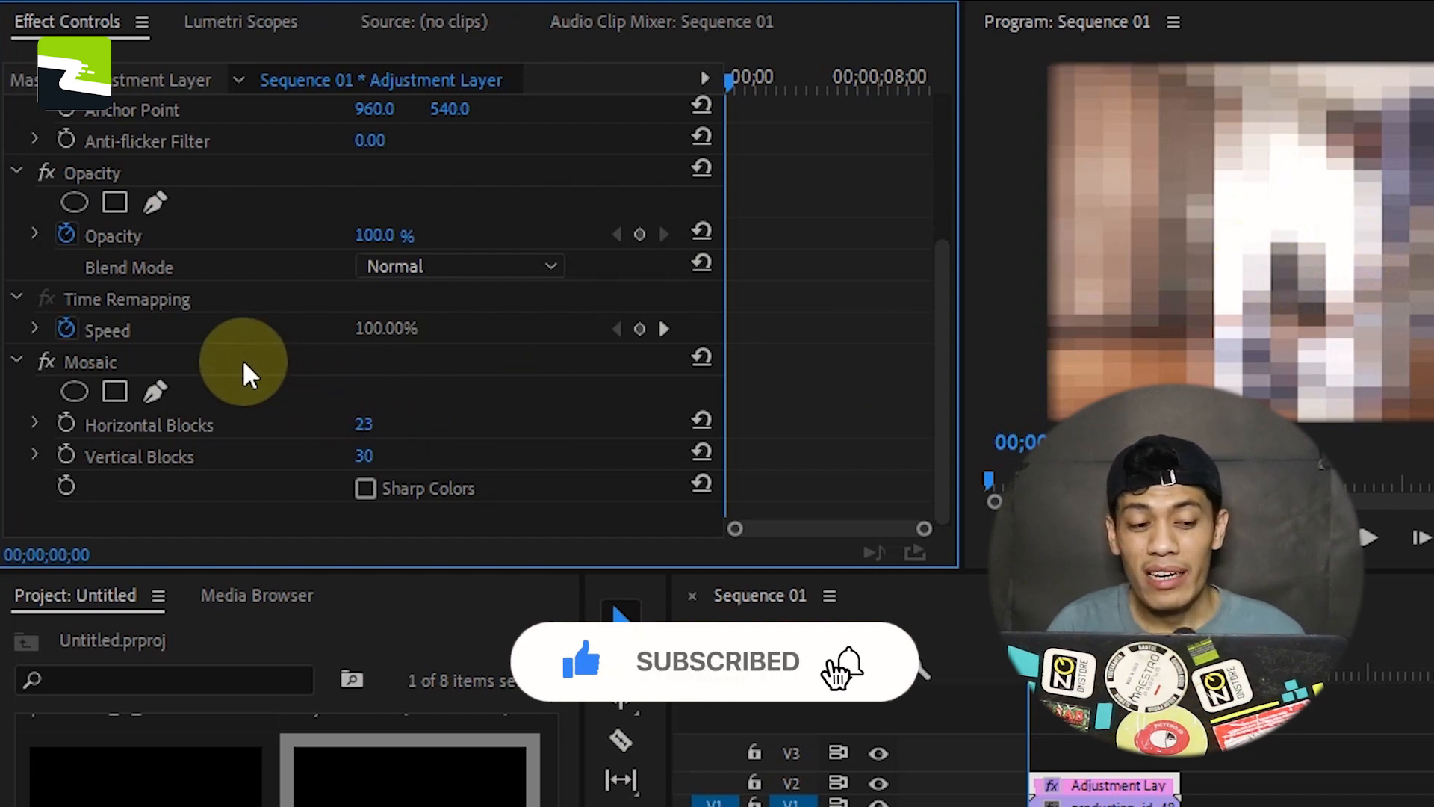
Add an elliptical mask to the Mosaic effect, fit it over the girl's head, and start Mask Path keyframing at 00;00;00;00
{"action": "left_click", "coordinate": [75, 393]}
{"action": "left_click_drag", "start_coordinate": [1357, 304], "coordinate": [1317, 282]}
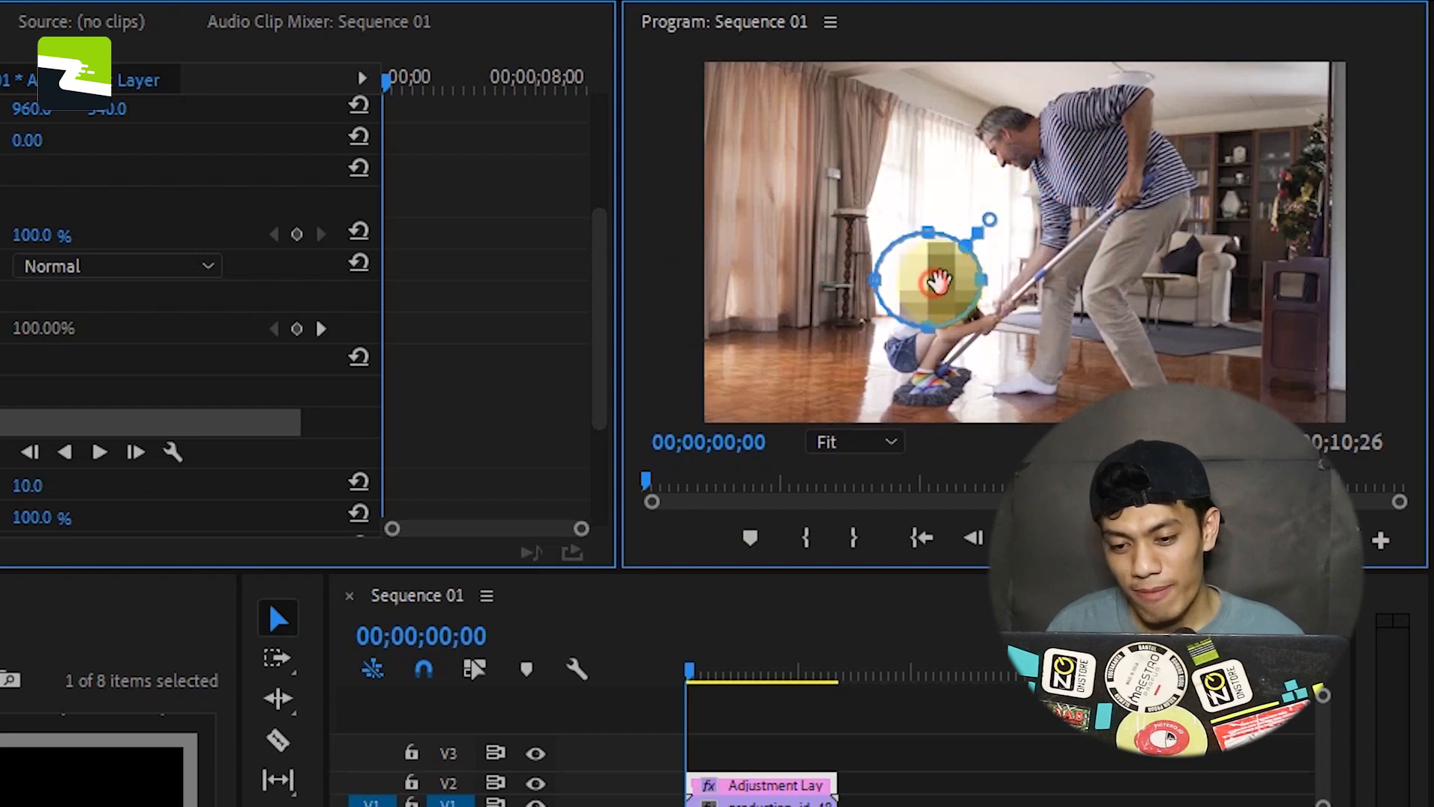
{"action": "left_click_drag", "start_coordinate": [935, 283], "coordinate": [963, 281]}
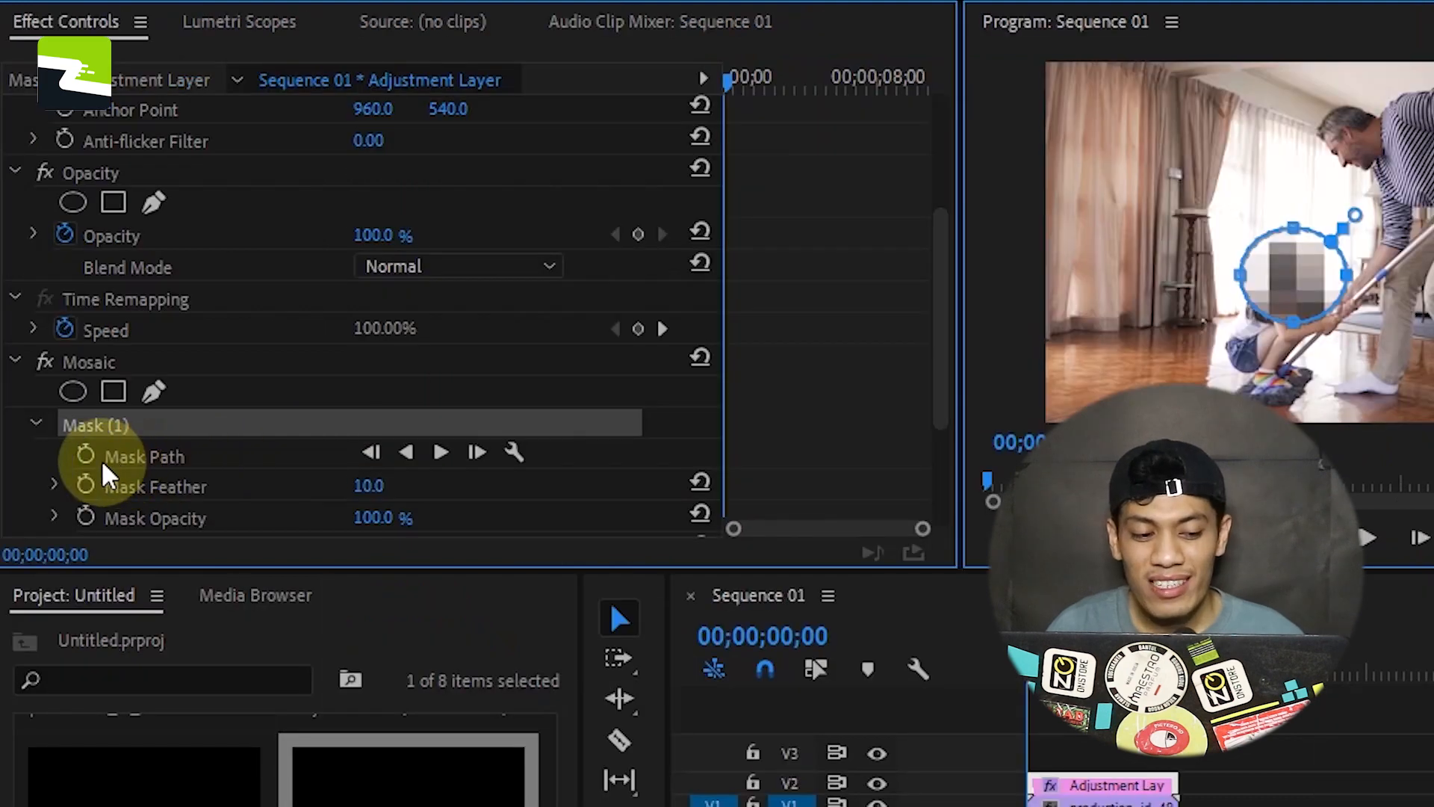
{"action": "left_click", "coordinate": [84, 456]}
Shift the Mosaic mask back over the girl's head at 00;00;00;12 and 00;00;00;26 to keyframe her movement
{"action": "left_click", "coordinate": [1100, 784]}
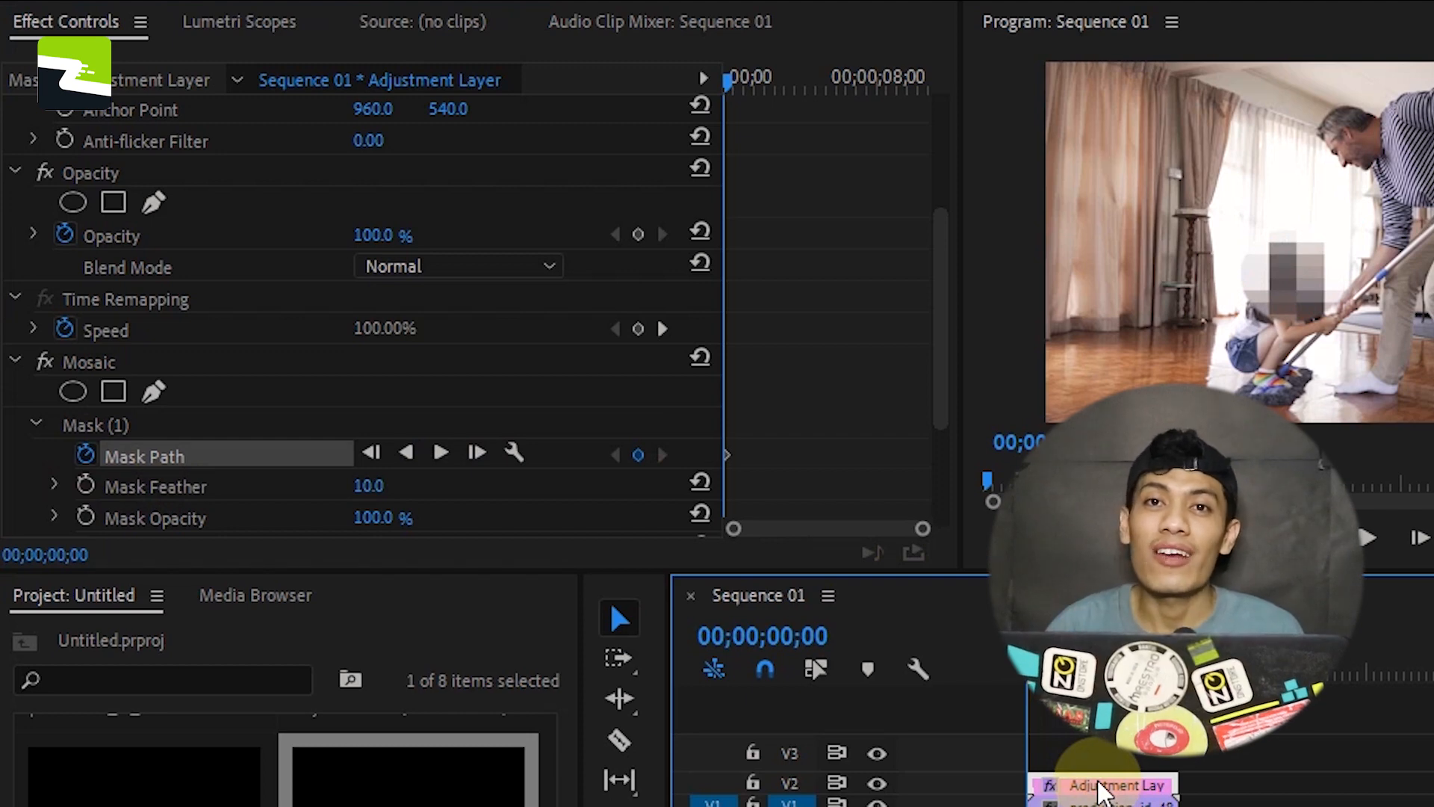
{"action": "left_click_drag", "start_coordinate": [1029, 677], "coordinate": [1033, 677]}
{"action": "left_click", "coordinate": [1077, 782]}
{"action": "left_click", "coordinate": [123, 425]}
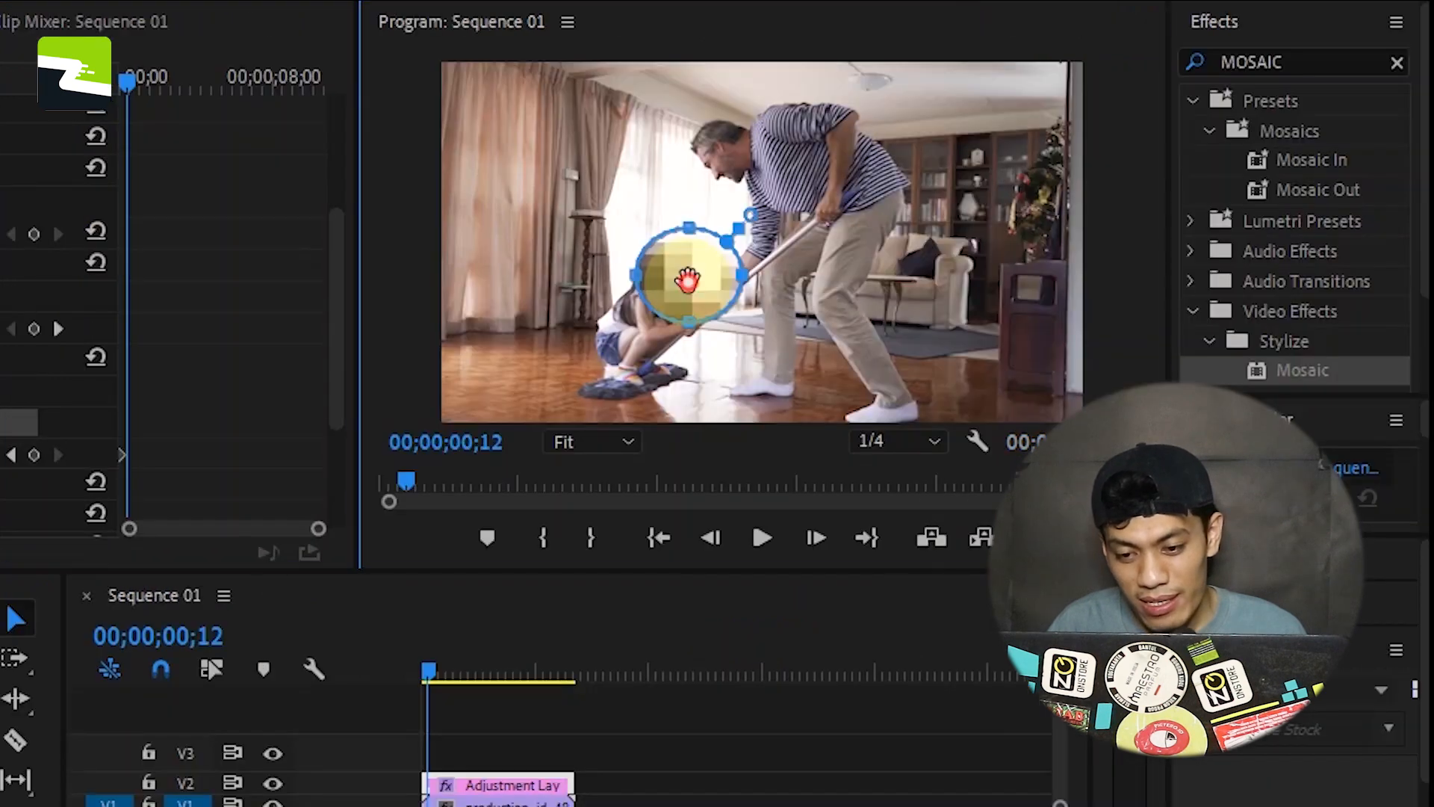
{"action": "left_click_drag", "start_coordinate": [688, 280], "coordinate": [668, 276]}
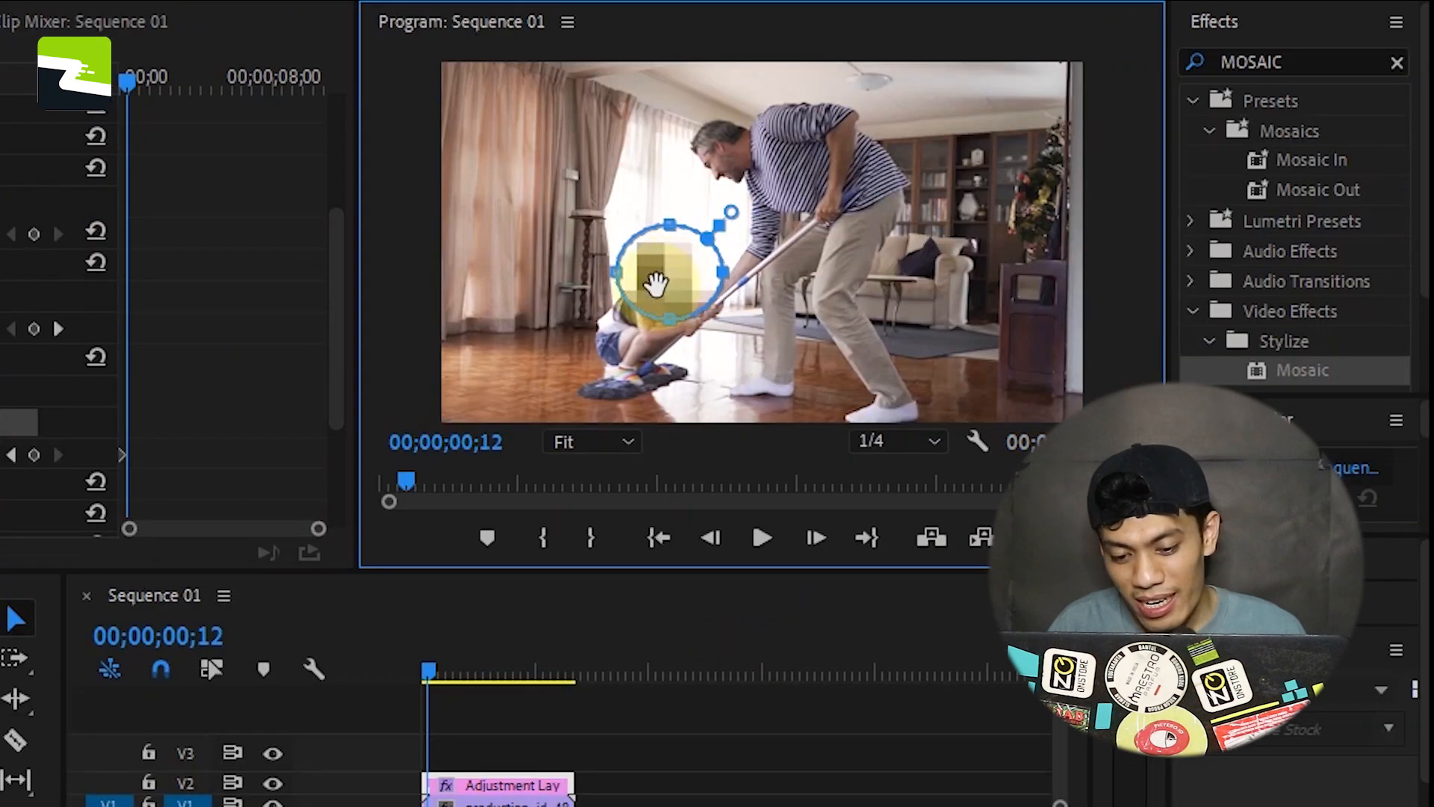
{"action": "key", "text": "space"}
{"action": "left_click_drag", "start_coordinate": [626, 277], "coordinate": [619, 274]}
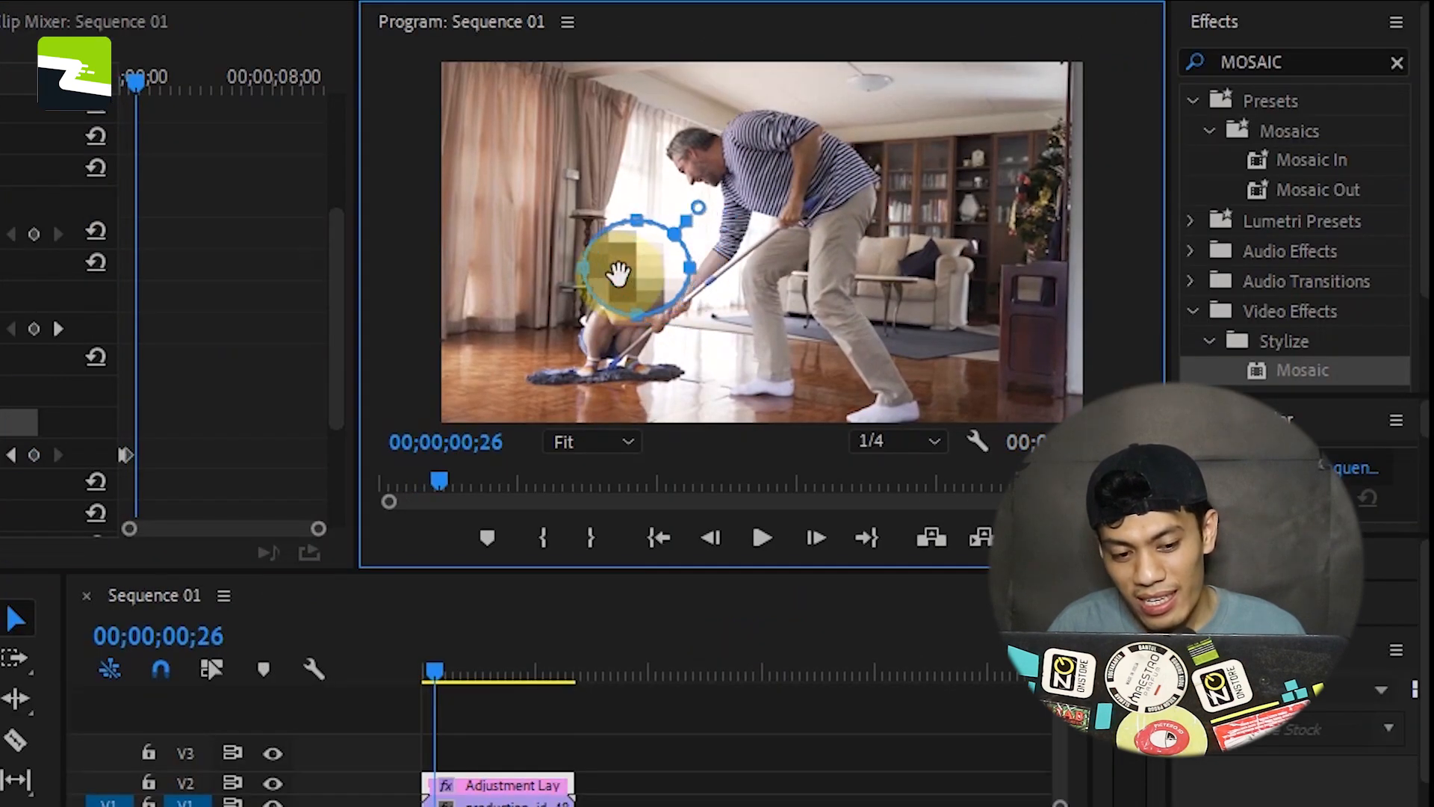
Play through the rest of the clip in short stretches, moving the Mosaic mask onto the girl's head at each stop up to 00;00;10;12
{"action": "key", "text": "space"}
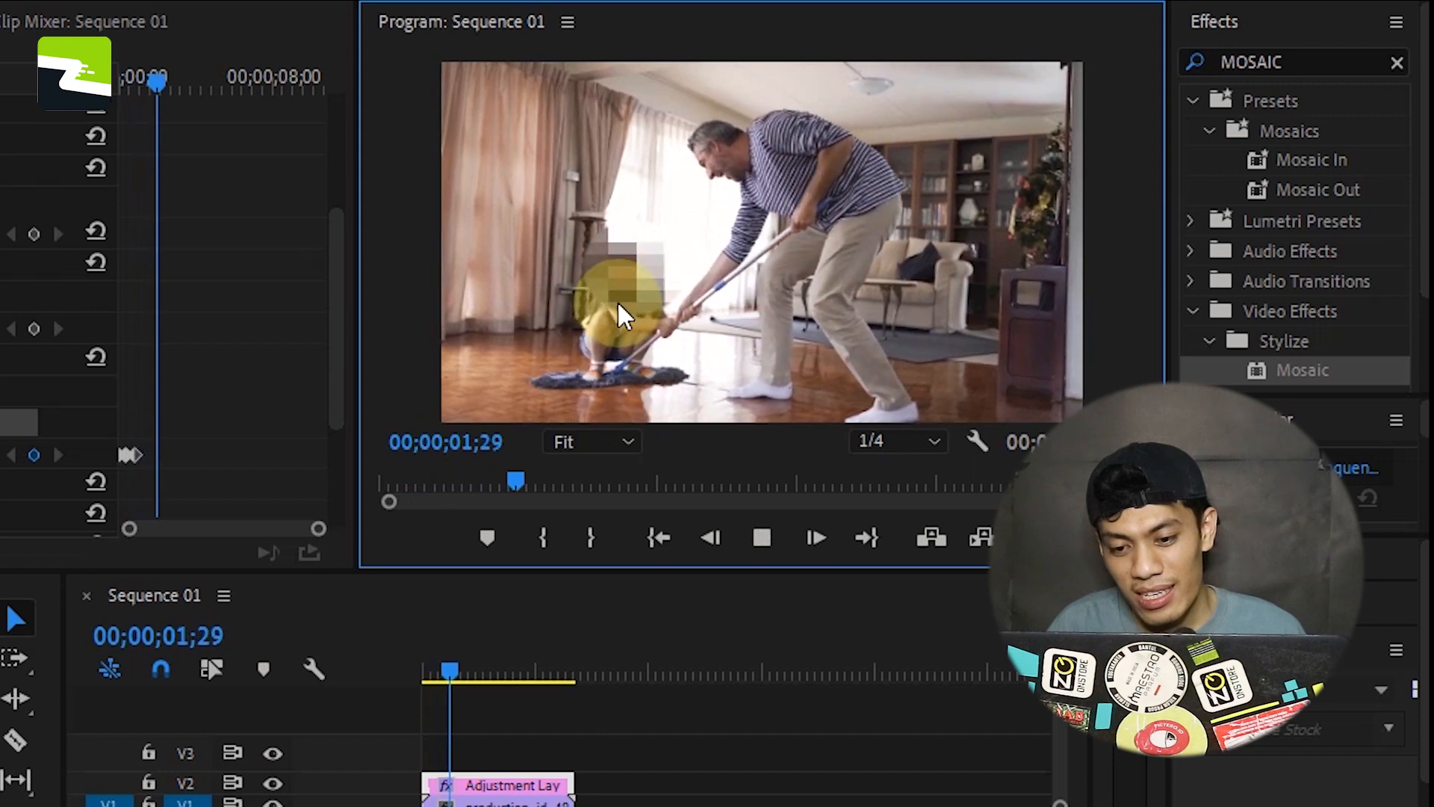
{"action": "key", "text": "space"}
{"action": "left_click_drag", "start_coordinate": [651, 270], "coordinate": [701, 275]}
{"action": "key", "text": "space"}
{"action": "key", "text": "space"}
{"action": "key", "text": "space"}
{"action": "key", "text": "space"}
{"action": "key", "text": "space"}
{"action": "left_click_drag", "start_coordinate": [656, 317], "coordinate": [585, 272]}
{"action": "key", "text": "space"}
{"action": "key", "text": "space"}
{"action": "key", "text": "space"}
{"action": "key", "text": "space"}
{"action": "key", "text": "space"}
{"action": "key", "text": "space"}
{"action": "key", "text": "space"}
{"action": "key", "text": "space"}
{"action": "key", "text": "space"}
{"action": "key", "text": "space"}
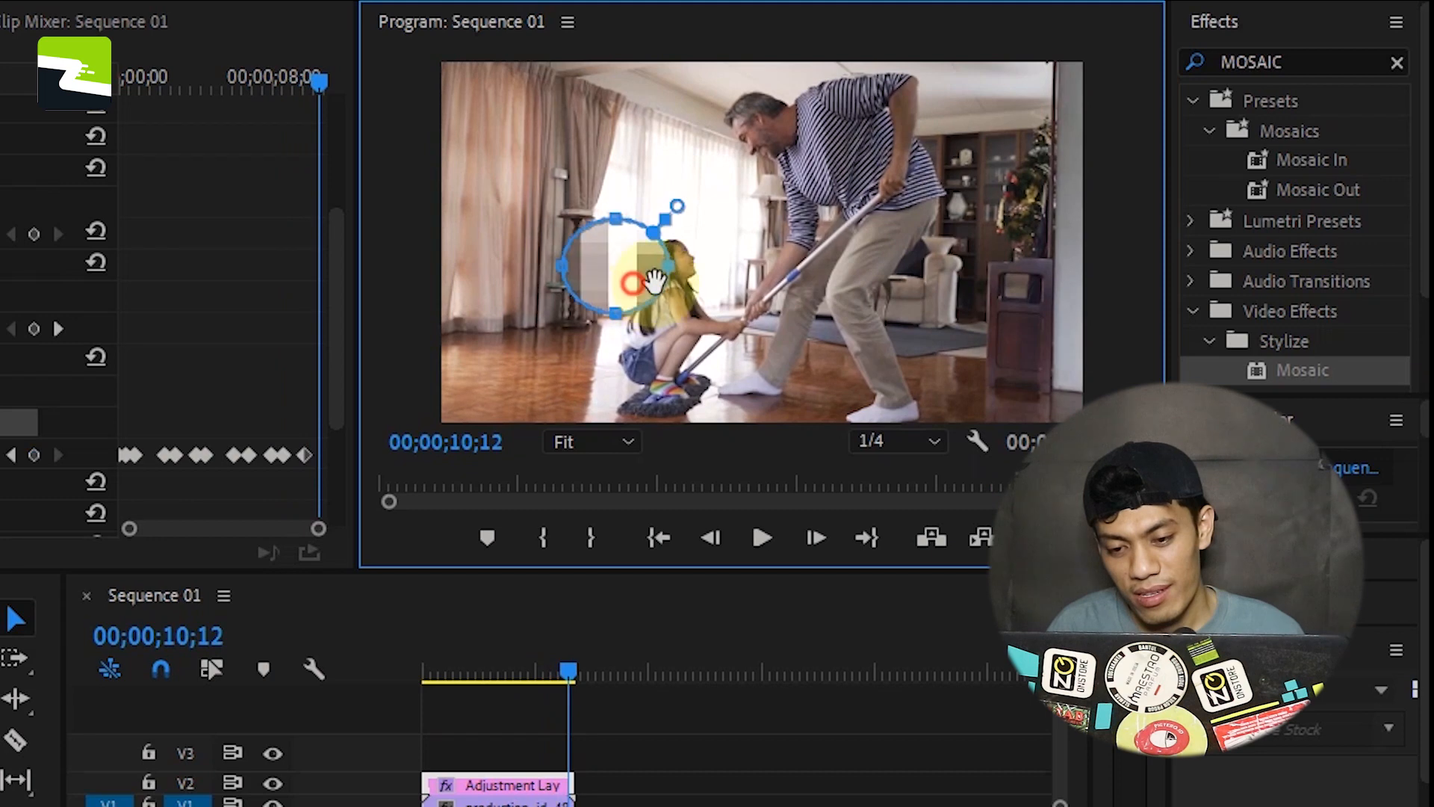
Return to the sequence start and play it to check how the mosaic follows the girl's head
{"action": "left_click", "coordinate": [396, 680]}
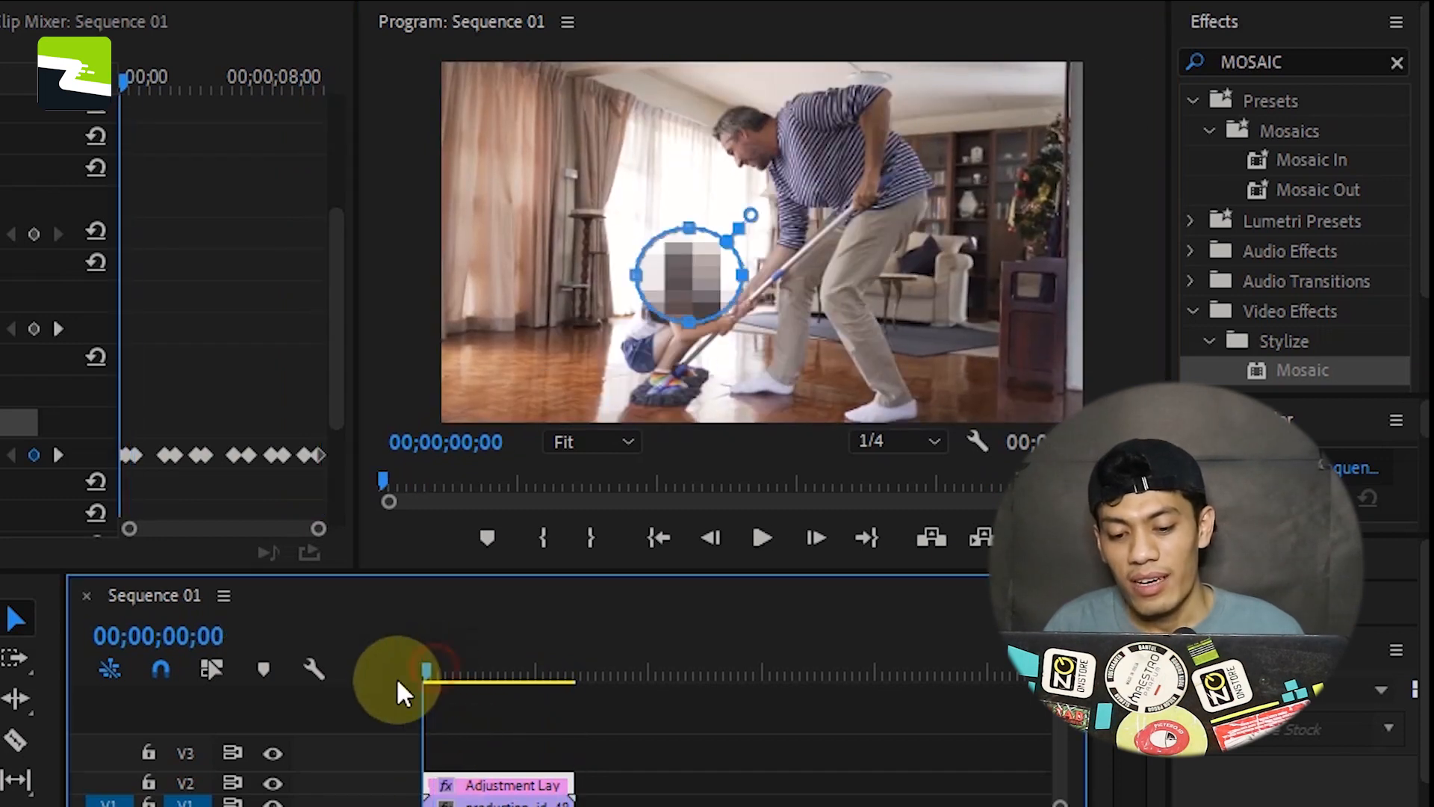
{"action": "key", "text": "space"}
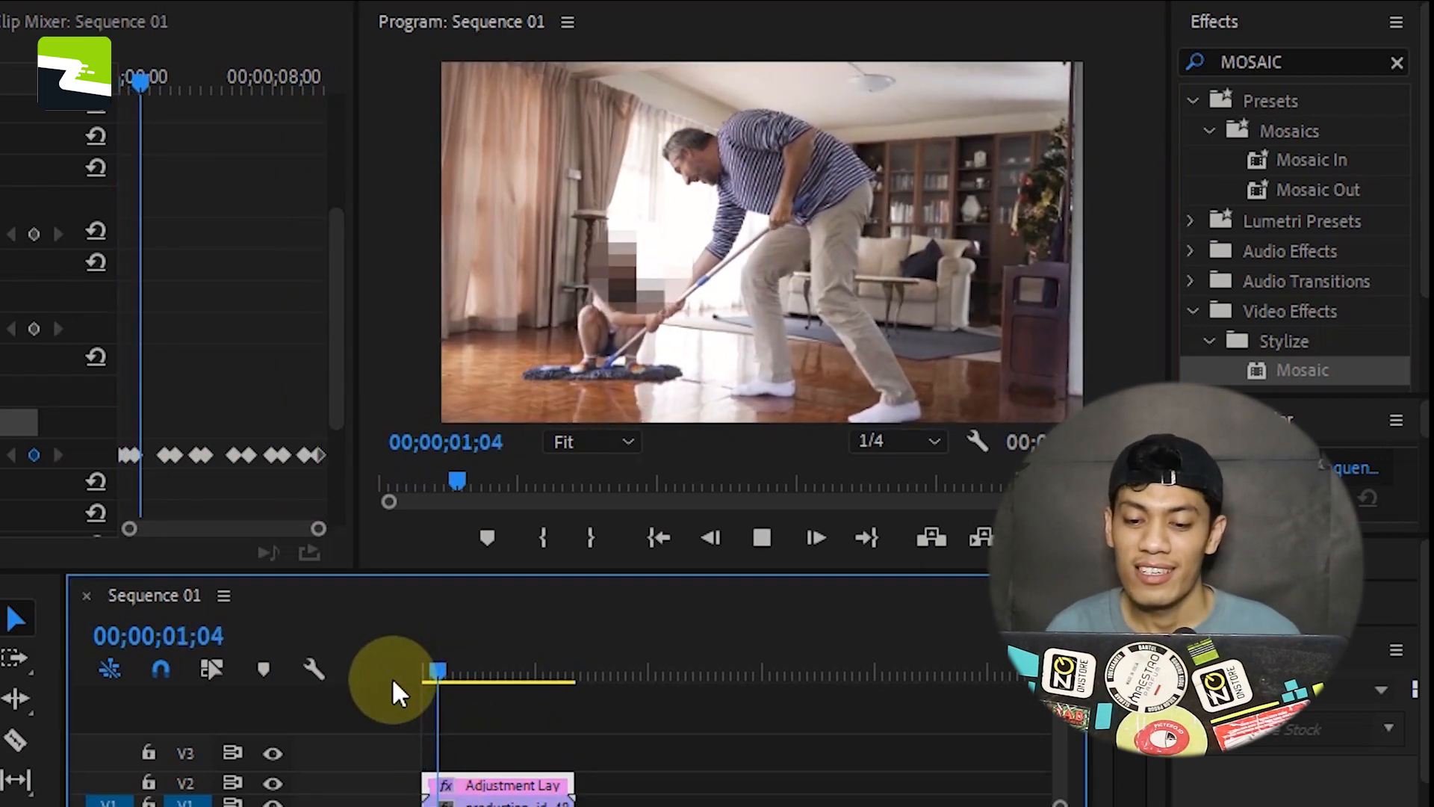